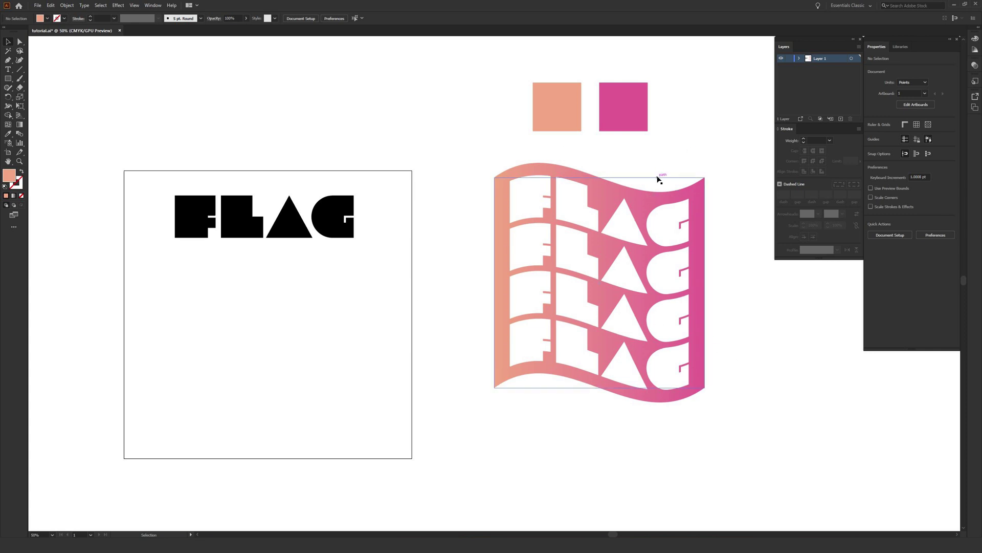
Restore the default black fill and pick out the black FLAG text on the left artboard.
{"action": "left_click", "coordinate": [430, 153]}
{"action": "left_click", "coordinate": [328, 210]}
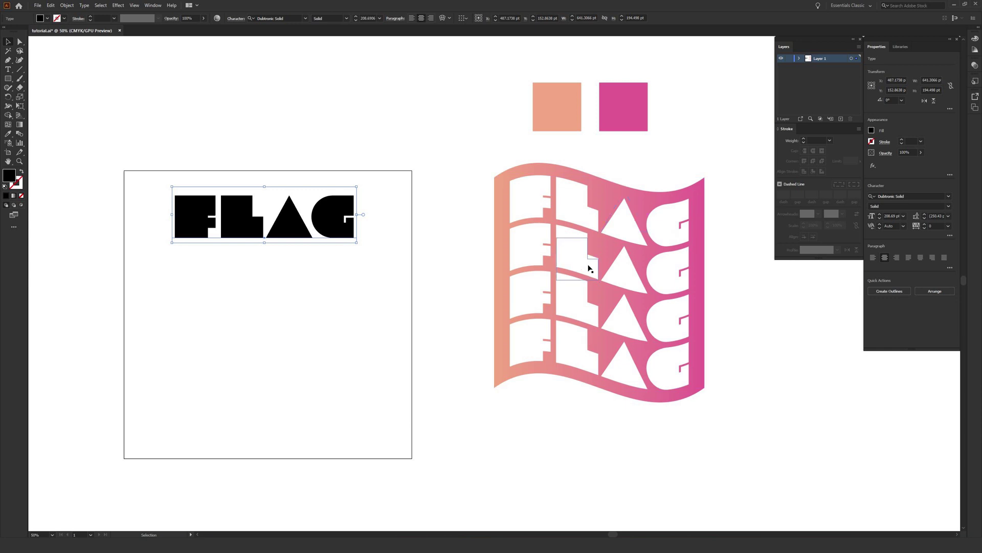
{"action": "left_click", "coordinate": [423, 149]}
Float the Properties panel beside the gradient flag artwork and check the Window menu's panel list.
{"action": "left_click_drag", "start_coordinate": [585, 149], "coordinate": [470, 164]}
{"action": "left_click_drag", "start_coordinate": [920, 45], "coordinate": [658, 114]}
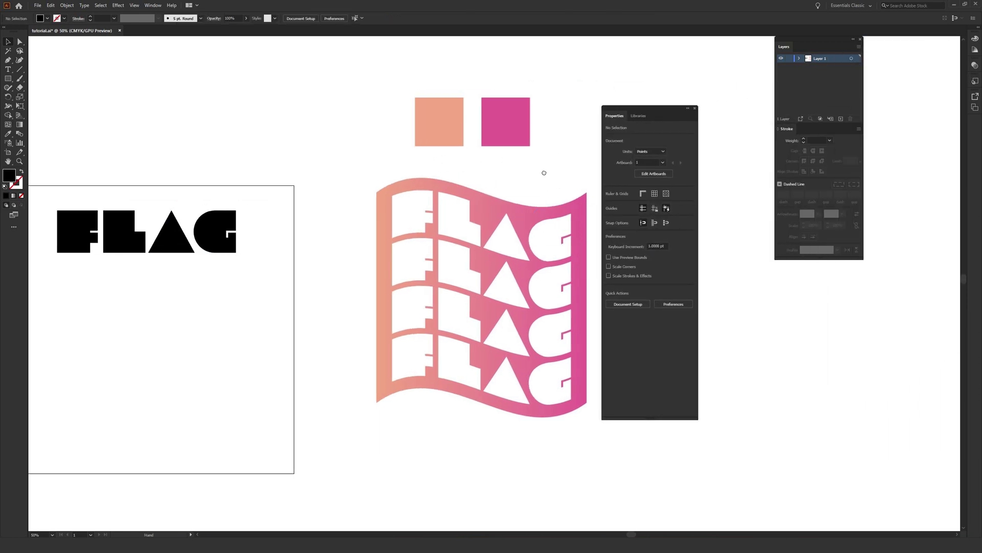
{"action": "left_click_drag", "start_coordinate": [544, 169], "coordinate": [312, 158]}
{"action": "left_click_drag", "start_coordinate": [636, 110], "coordinate": [566, 121]}
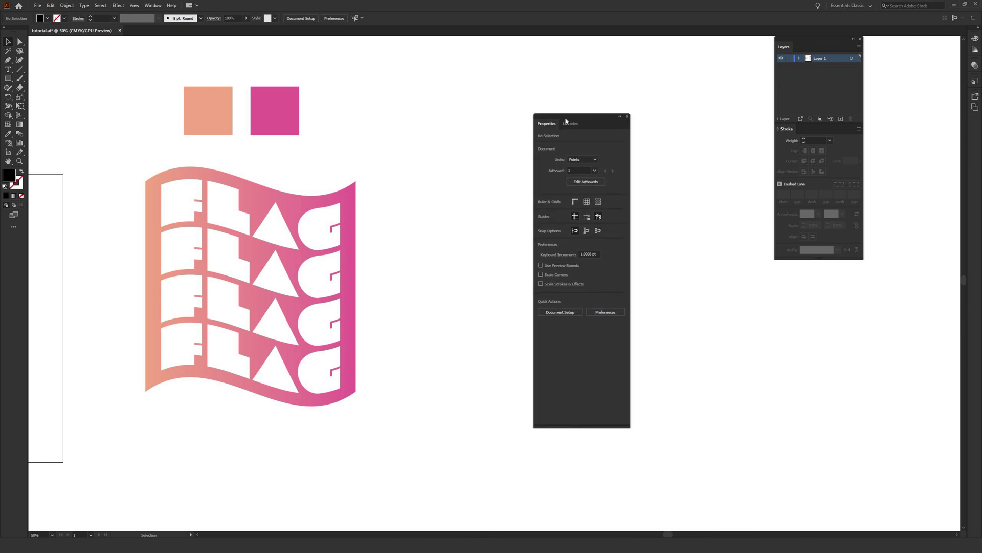
{"action": "left_click", "coordinate": [152, 5]}
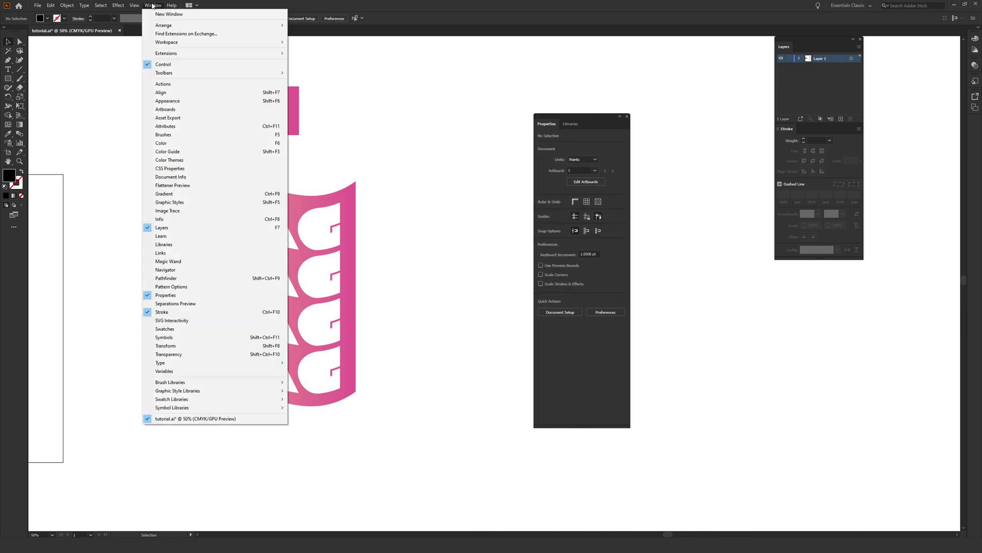
{"action": "left_click", "coordinate": [165, 298]}
Move the FLAG text to sit right of the gradient flag.
{"action": "scroll", "coordinate": [92, 257], "scroll_direction": "left", "scroll_amount": 5}
{"action": "left_click_drag", "start_coordinate": [154, 220], "coordinate": [298, 240]}
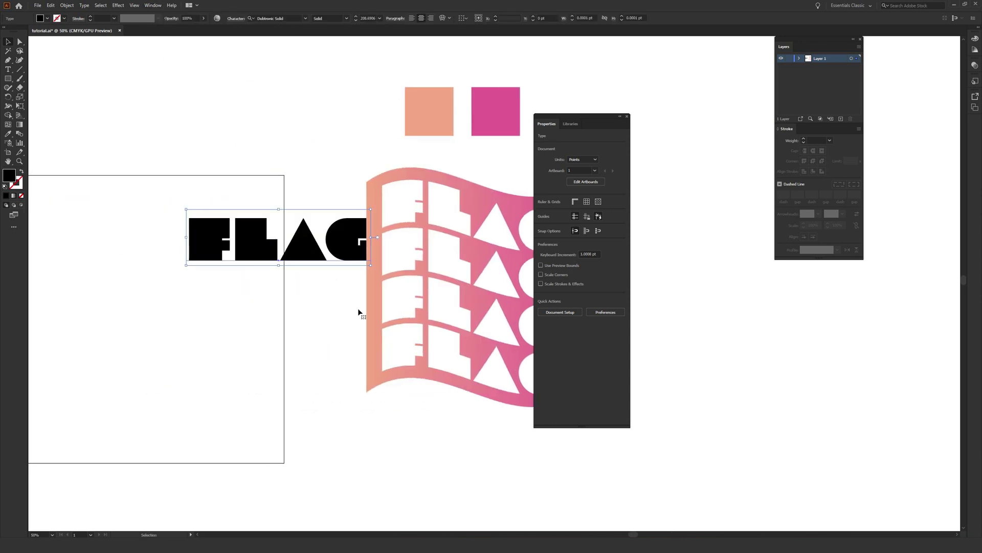
{"action": "left_click_drag", "start_coordinate": [358, 312], "coordinate": [112, 285]}
{"action": "left_click_drag", "start_coordinate": [97, 218], "coordinate": [486, 202]}
{"action": "left_click_drag", "start_coordinate": [456, 248], "coordinate": [292, 248]}
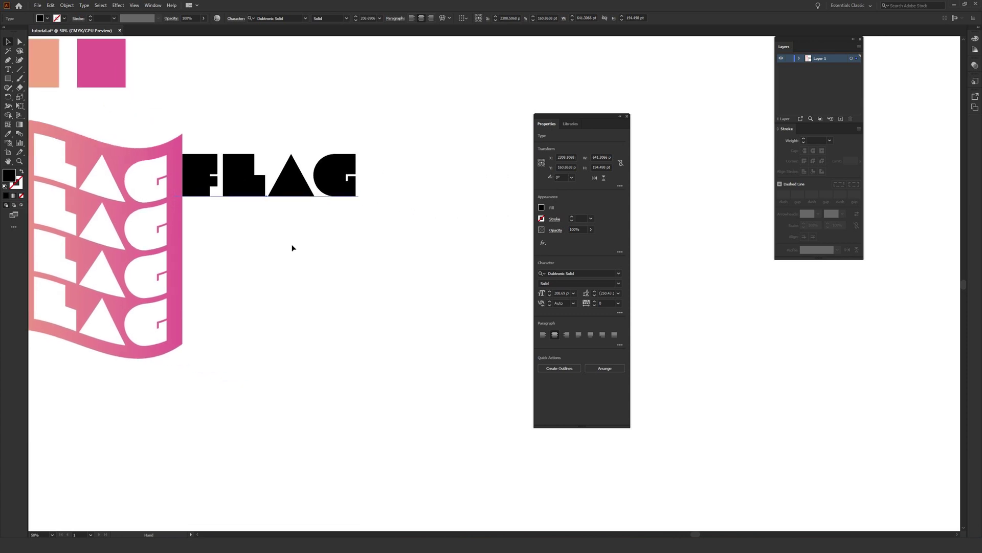
{"action": "left_click_drag", "start_coordinate": [262, 179], "coordinate": [367, 156]}
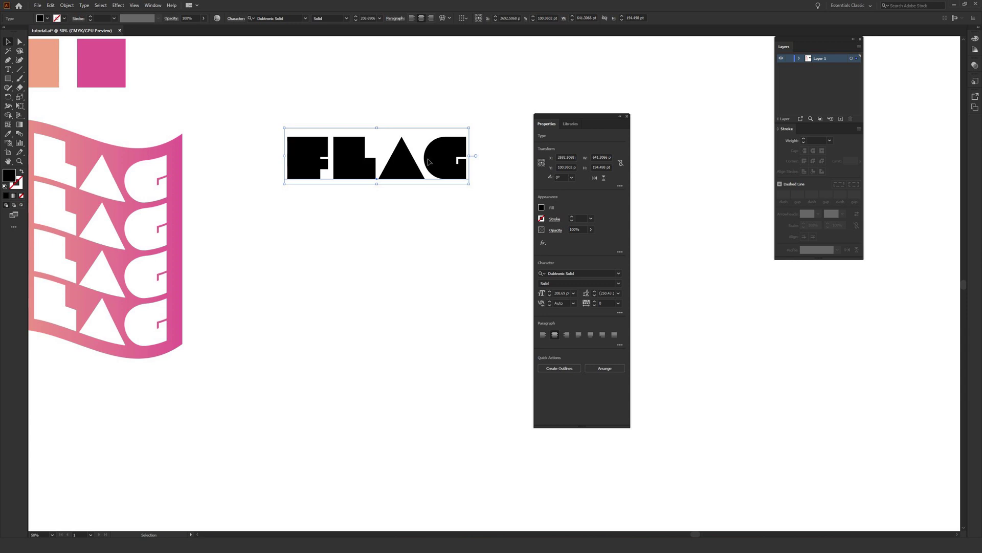
{"action": "key", "text": "ctrl+shift+a"}
Add three more FLAG lines below the text, making four stacked lines of FLAG.
{"action": "key", "text": "t"}
{"action": "left_click", "coordinate": [463, 160]}
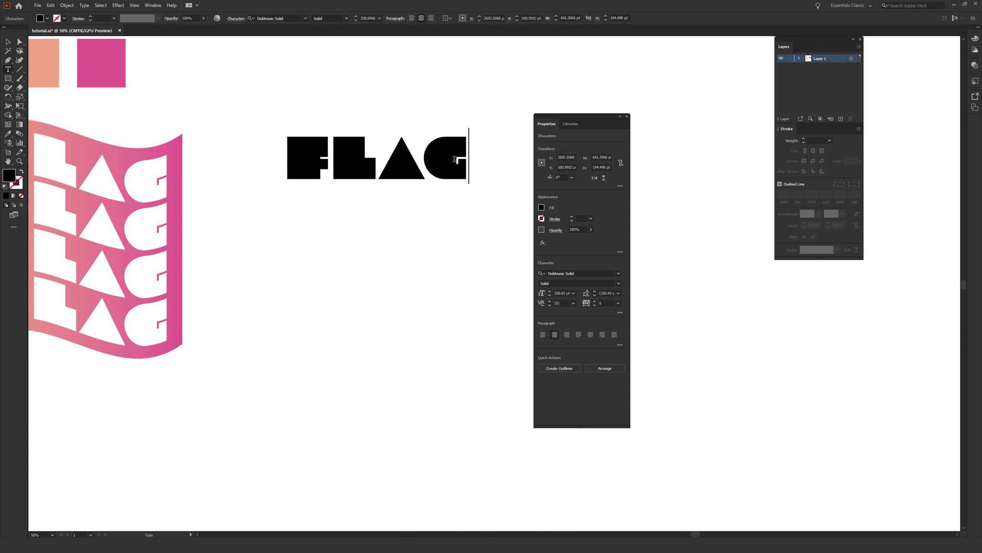
{"action": "key", "text": "Return"}
{"action": "type", "text": "FLAG"}
{"action": "key", "text": "Return"}
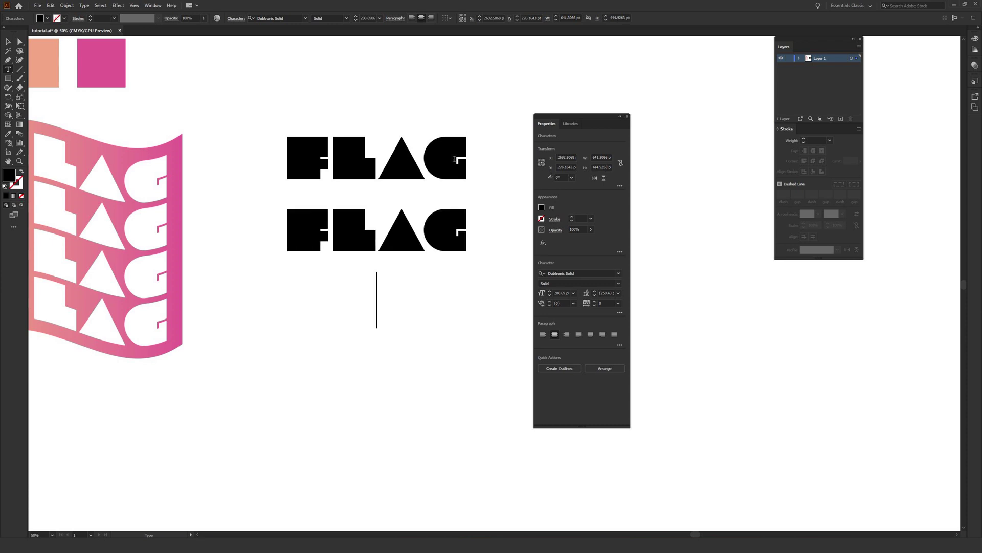
{"action": "type", "text": "FLAG"}
{"action": "key", "text": "Return"}
{"action": "type", "text": "FLAG"}
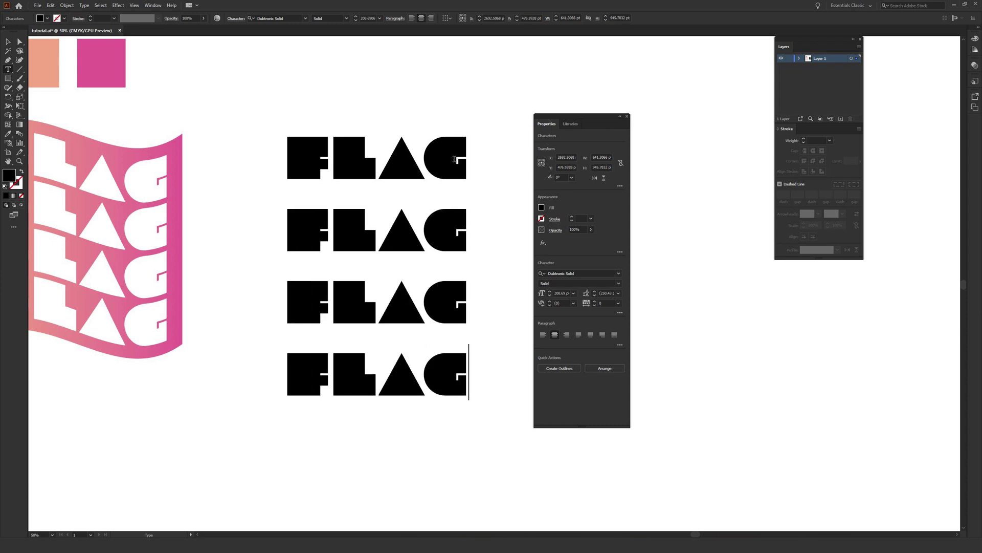
{"action": "key", "text": "Escape"}
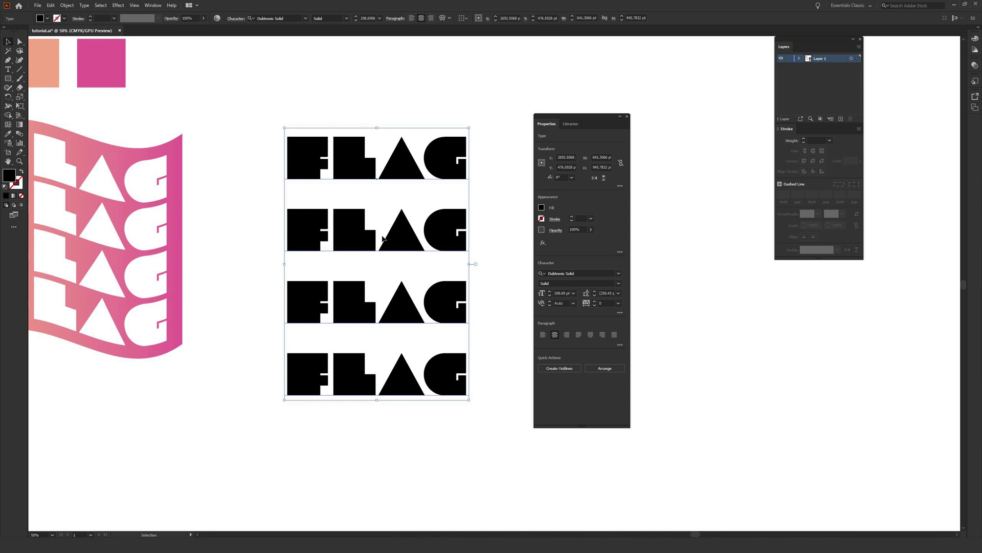
{"action": "left_click_drag", "start_coordinate": [381, 234], "coordinate": [379, 226]}
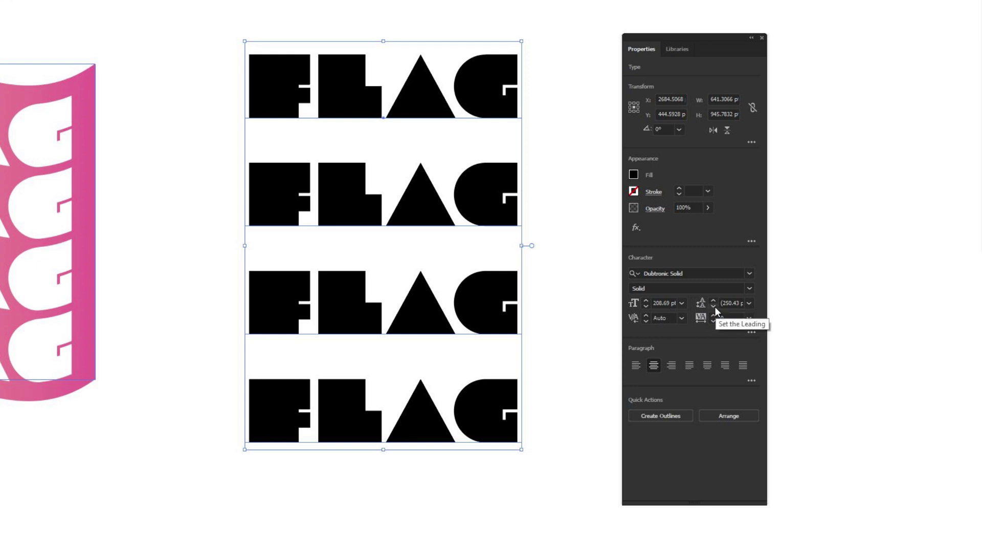
Lower the FLAG stack's leading to 171 pt and shift the block down and right.
{"action": "left_click", "coordinate": [715, 306]}
{"action": "left_click_drag", "start_coordinate": [716, 306], "coordinate": [715, 306]}
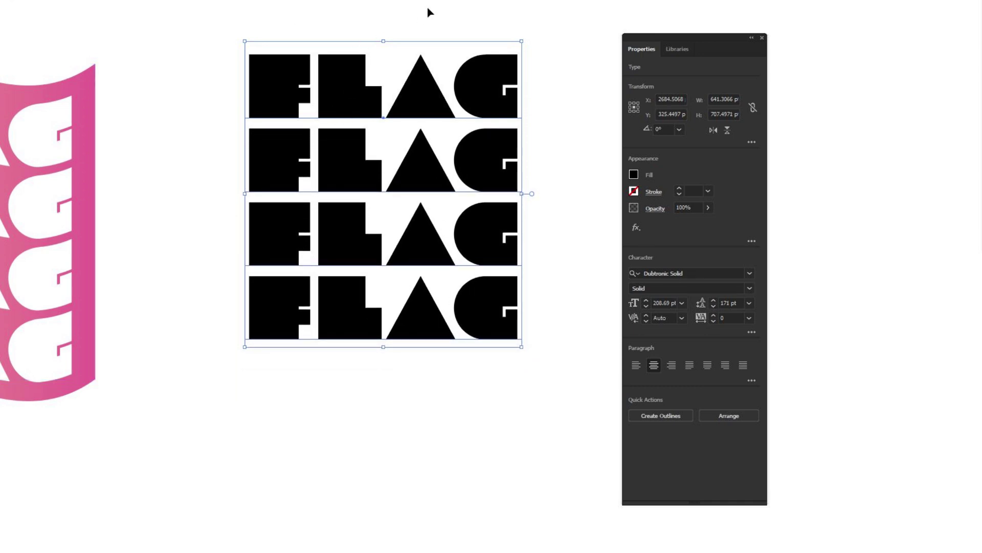
{"action": "left_click_drag", "start_coordinate": [423, 107], "coordinate": [444, 143]}
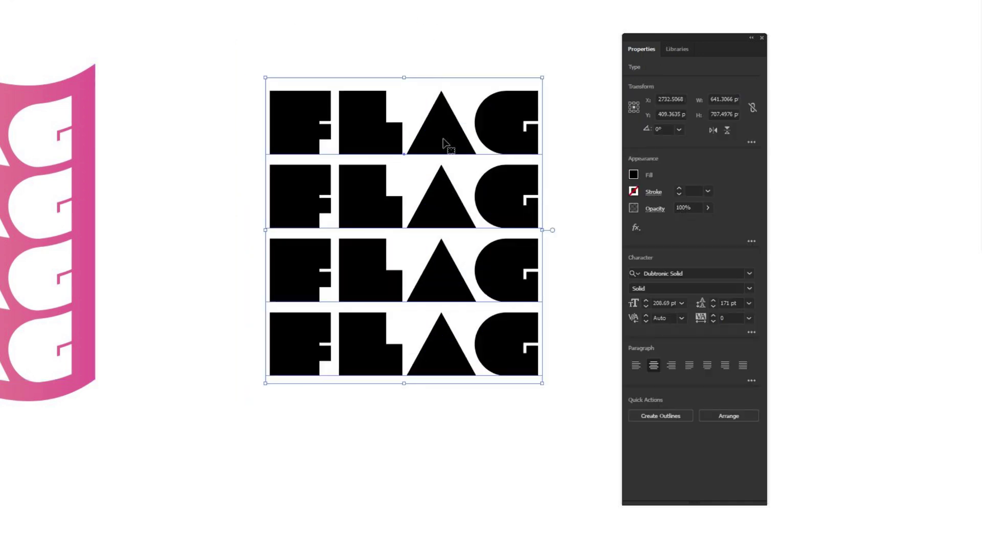
{"action": "left_click", "coordinate": [476, 38]}
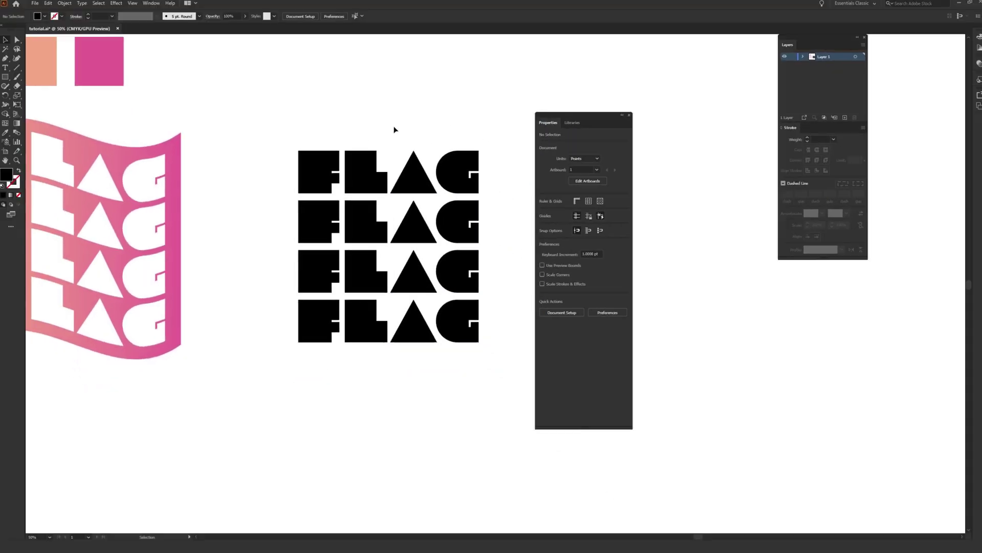
Draw a 676 × 696 pt black rectangle over the whole FLAG stack and align it.
{"action": "left_click_drag", "start_coordinate": [396, 127], "coordinate": [401, 127]}
{"action": "left_click_drag", "start_coordinate": [388, 176], "coordinate": [391, 176]}
{"action": "scroll", "coordinate": [359, 174], "scroll_direction": "right", "scroll_amount": 2}
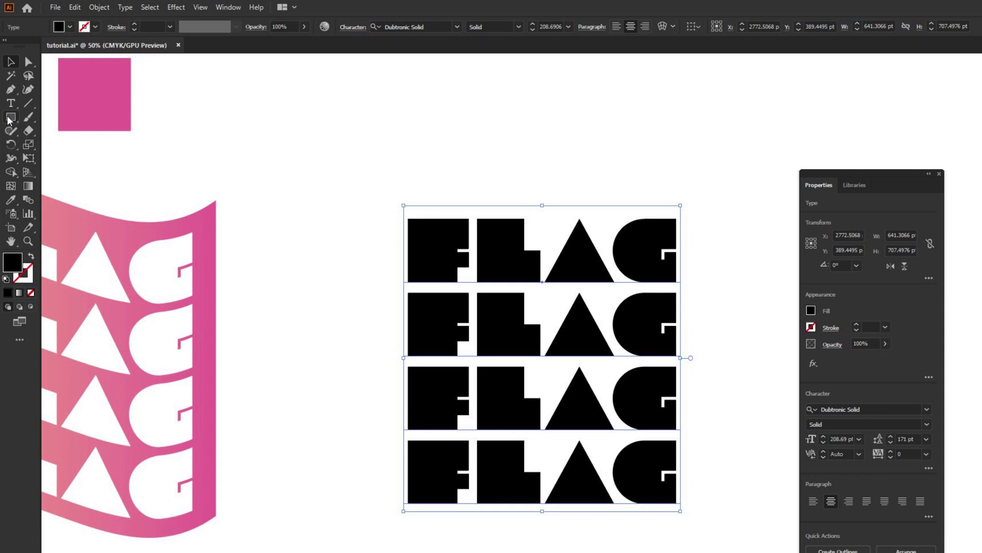
{"action": "left_click", "coordinate": [7, 117]}
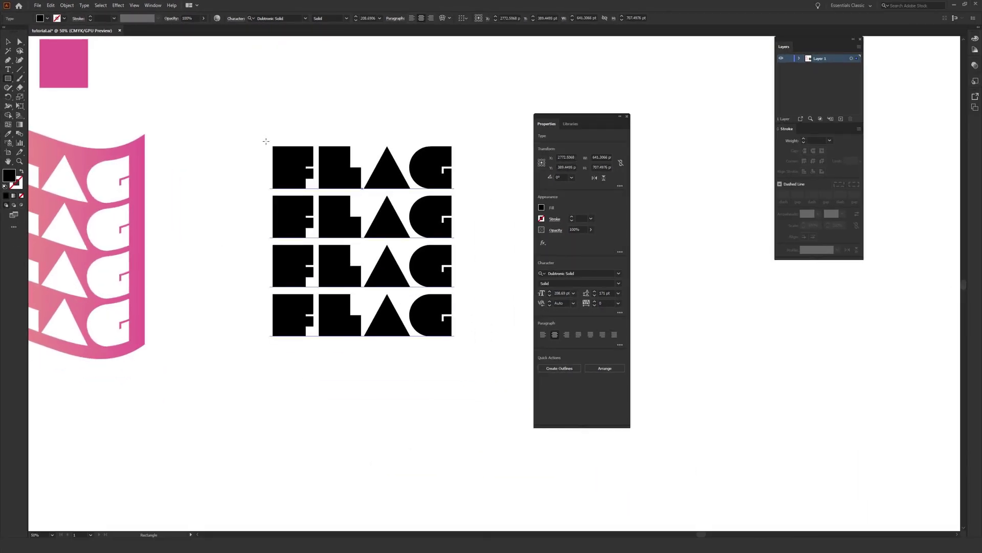
{"action": "left_click_drag", "start_coordinate": [266, 141], "coordinate": [460, 342]}
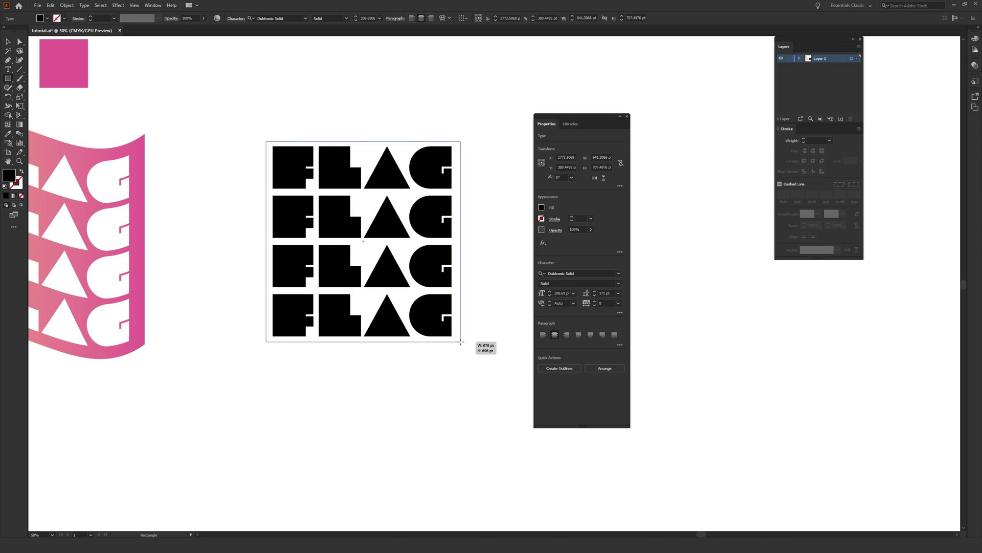
{"action": "left_click_drag", "start_coordinate": [461, 341], "coordinate": [461, 342]}
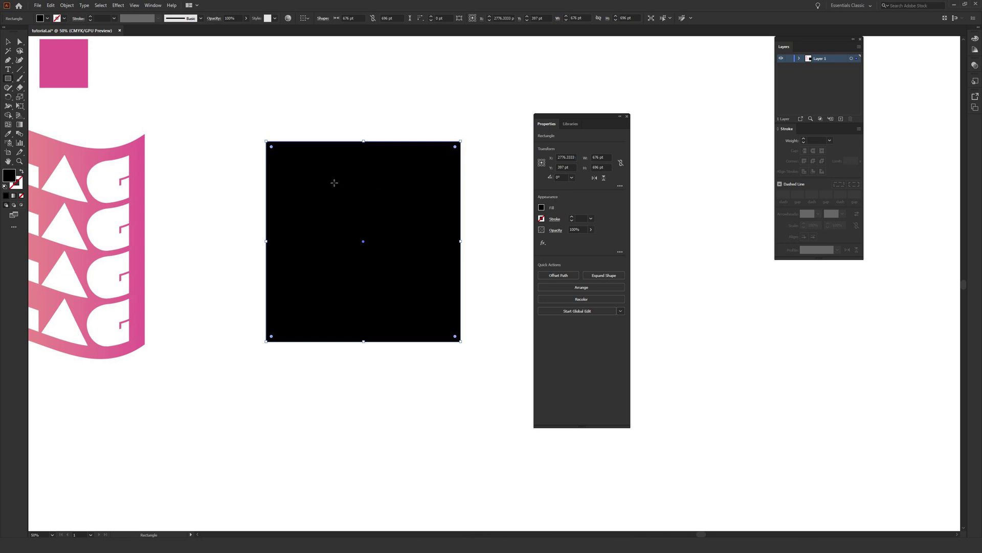
{"action": "left_click", "coordinate": [8, 42]}
{"action": "mouse_move", "coordinate": [397, 209]}
{"action": "left_mouse_down"}
{"action": "mouse_move", "coordinate": [351, 261]}
{"action": "mouse_move", "coordinate": [397, 193]}
{"action": "mouse_move", "coordinate": [388, 206]}
{"action": "left_mouse_up"}
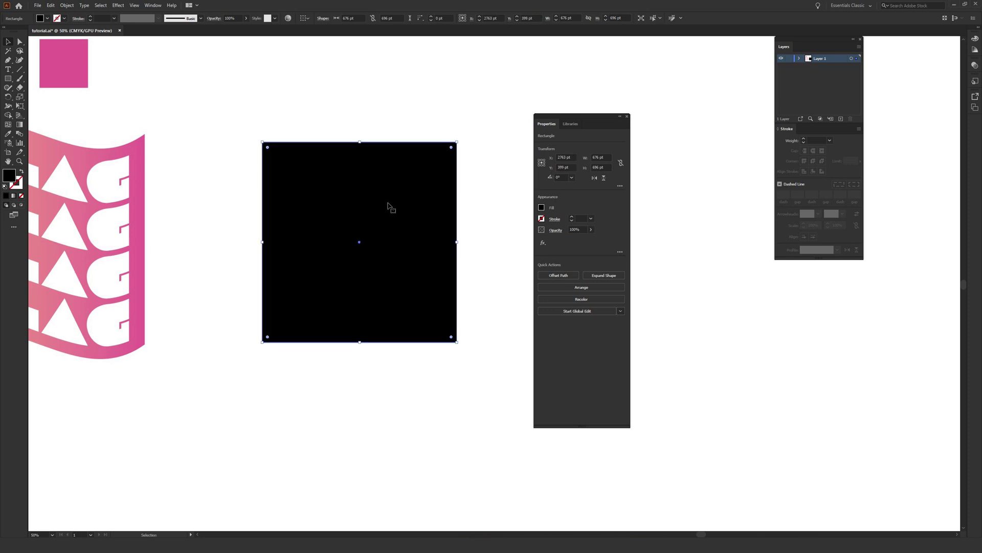
Send the black rectangle behind the FLAG text and reselect the text.
{"action": "right_click", "coordinate": [380, 203]}
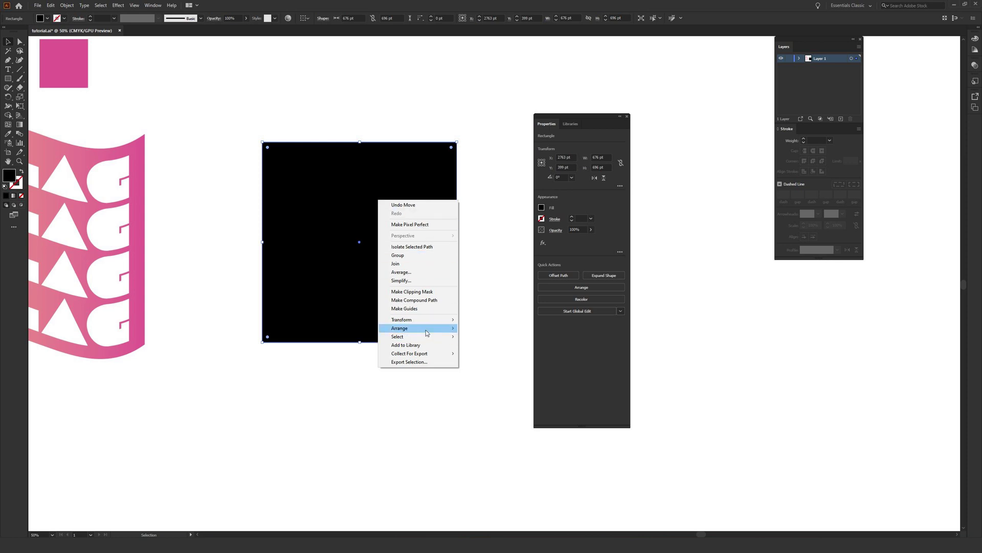
{"action": "mouse_move", "coordinate": [427, 331]}
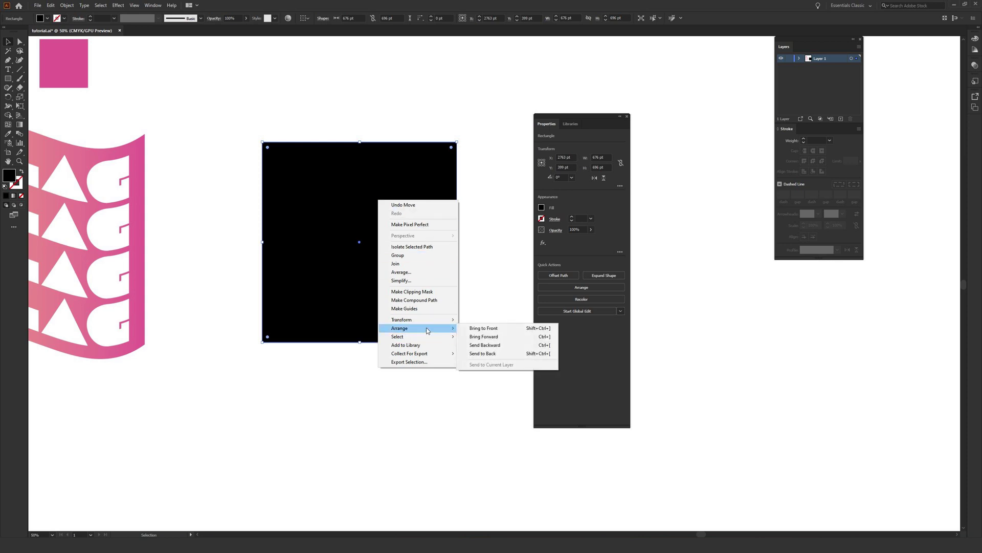
{"action": "left_click", "coordinate": [484, 353]}
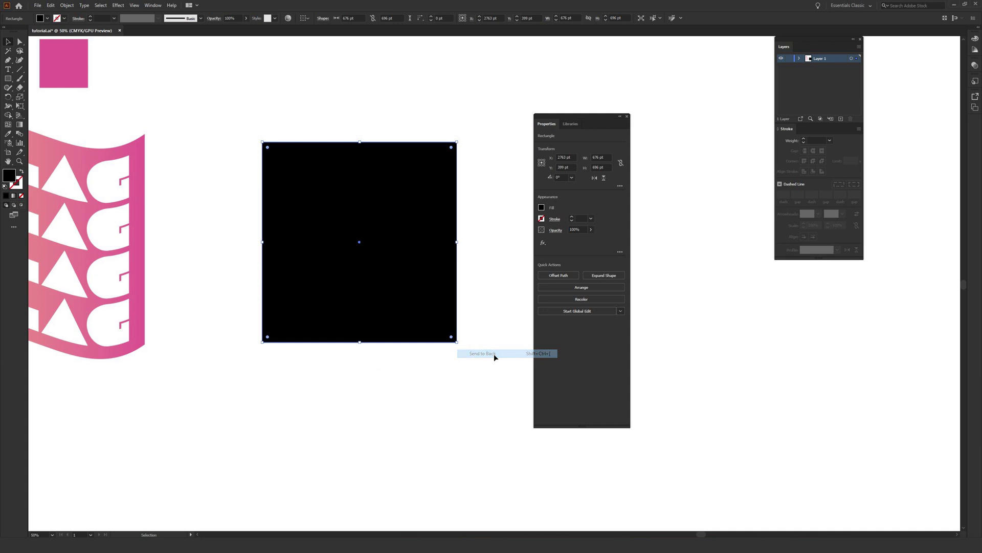
{"action": "left_click", "coordinate": [367, 224]}
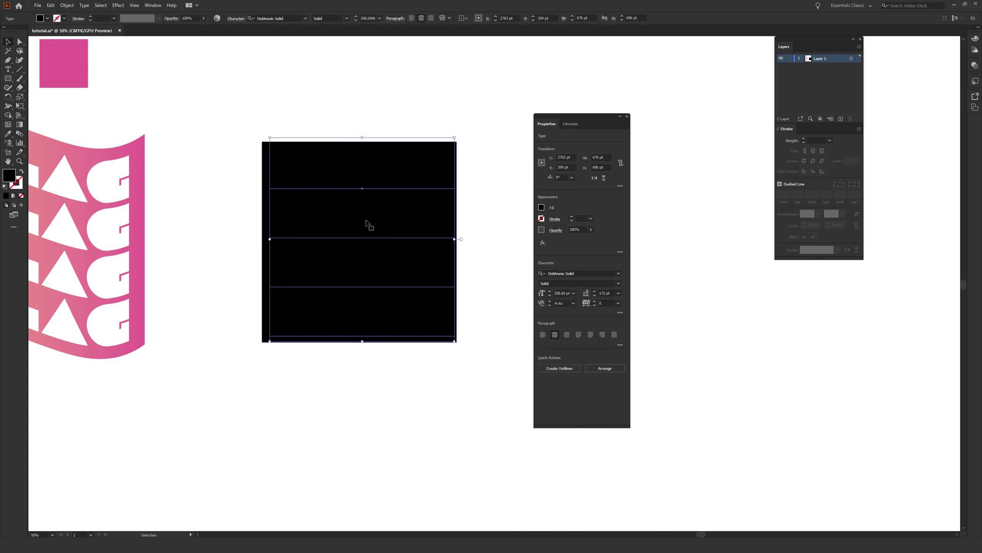
{"action": "left_click", "coordinate": [264, 203]}
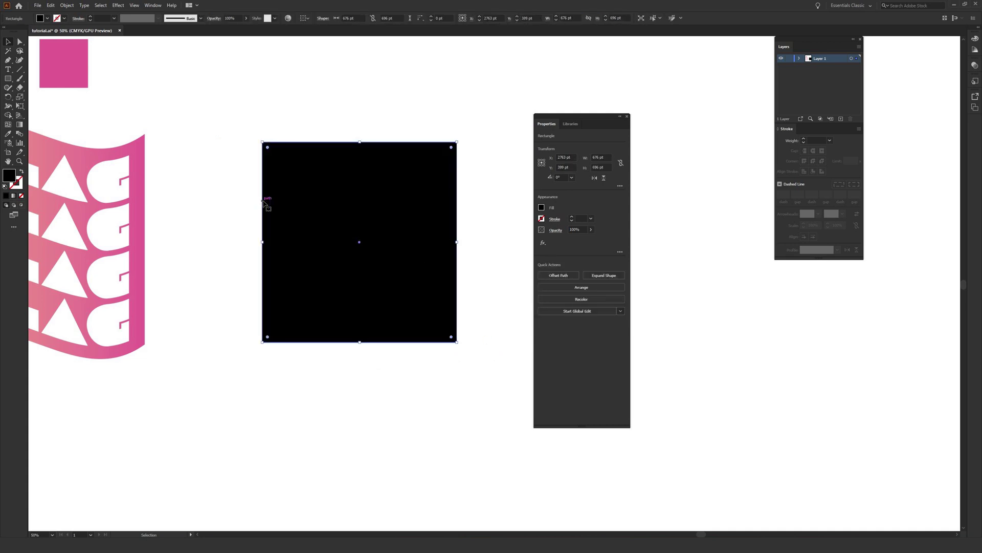
{"action": "left_click", "coordinate": [235, 179]}
{"action": "left_click", "coordinate": [327, 201]}
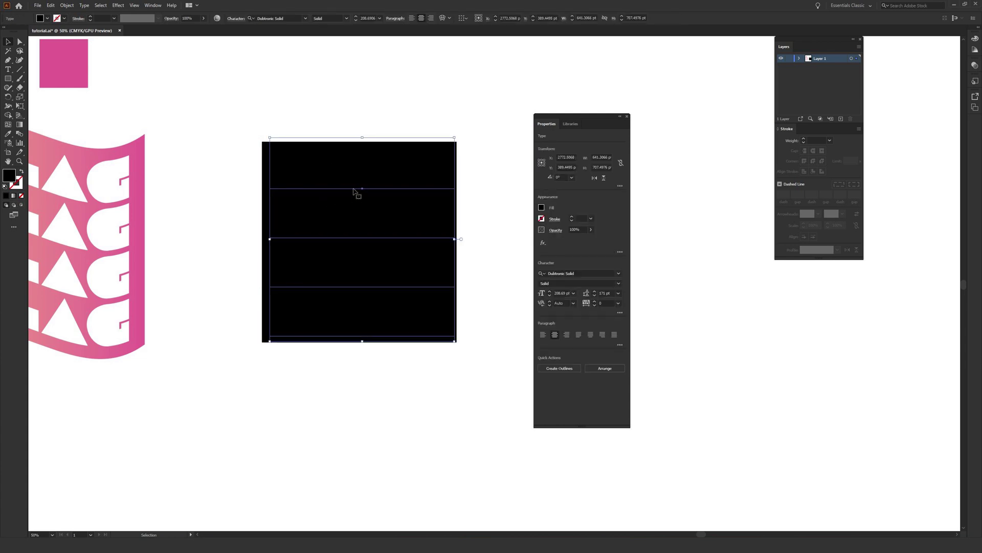
Set the FLAG text fill to white (ffffff).
{"action": "double_click", "coordinate": [8, 177]}
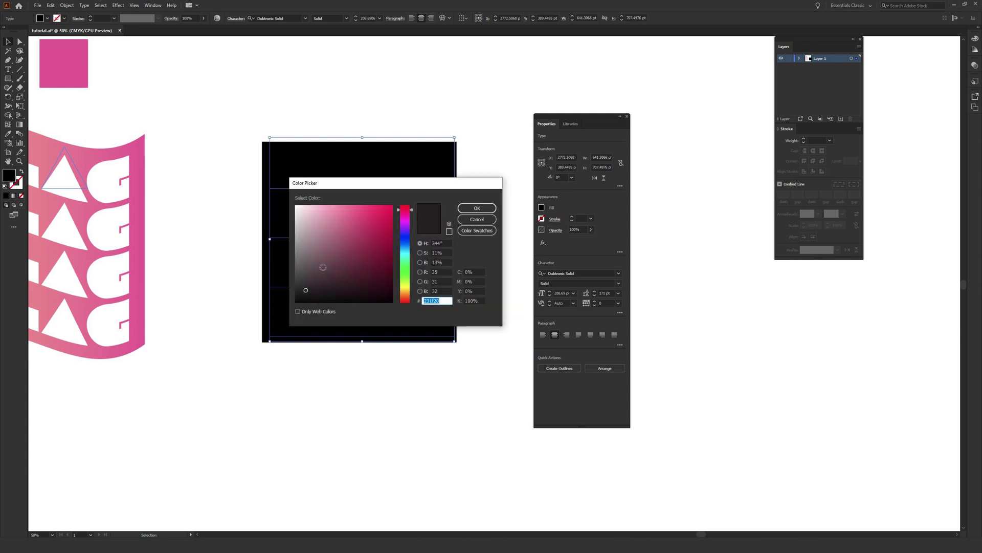
{"action": "type", "text": "ffffff"}
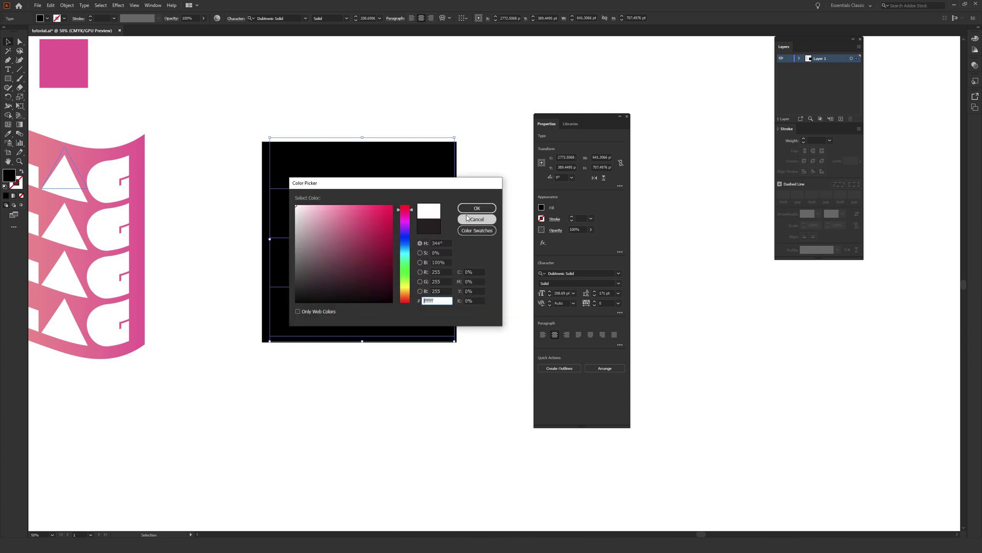
{"action": "left_click", "coordinate": [475, 208]}
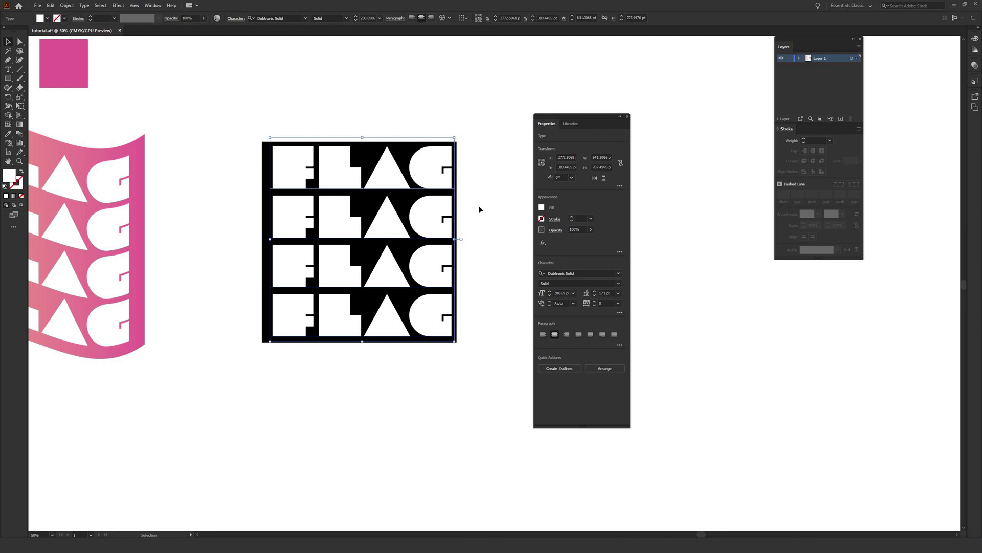
{"action": "left_click", "coordinate": [480, 139]}
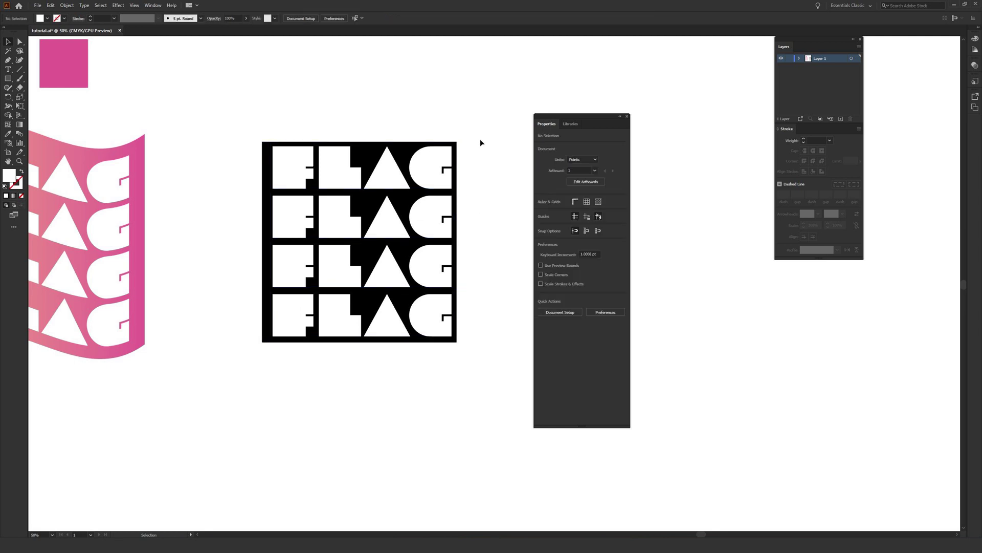
{"action": "left_click", "coordinate": [416, 189]}
Raise the black rectangle's top edge slightly, undoing an accidental widening.
{"action": "left_click", "coordinate": [469, 186]}
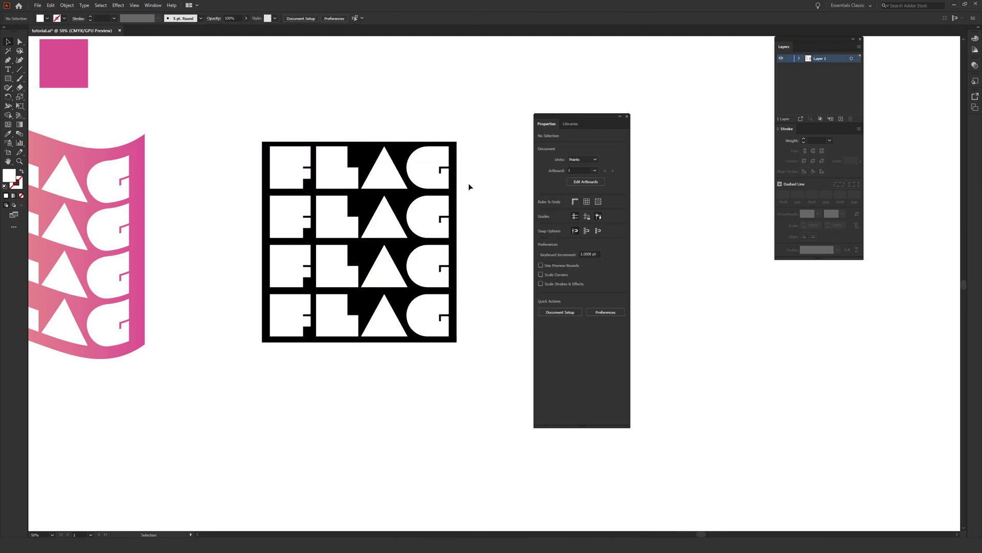
{"action": "left_click", "coordinate": [455, 225]}
{"action": "left_click_drag", "start_coordinate": [456, 242], "coordinate": [463, 239]}
{"action": "key", "text": "ctrl+z"}
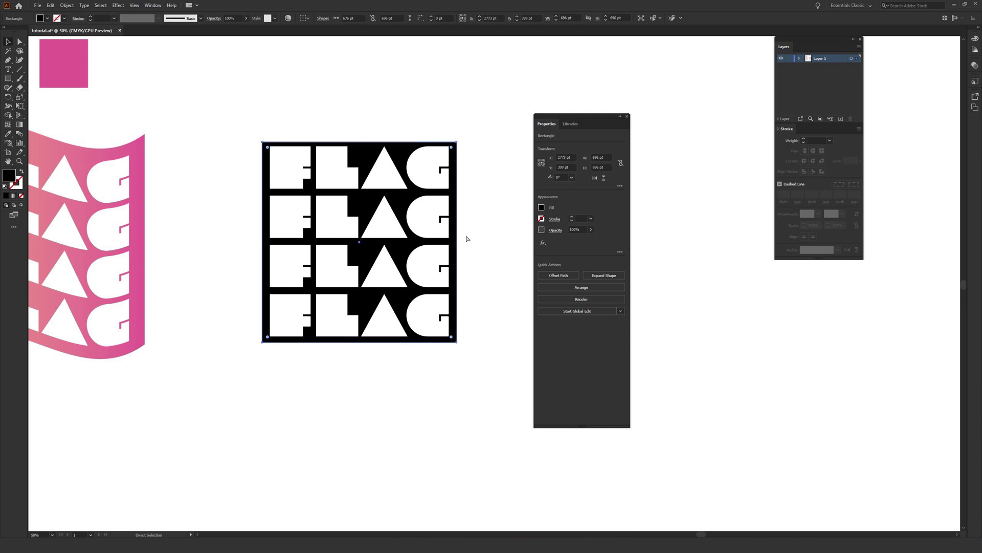
{"action": "key", "text": "v"}
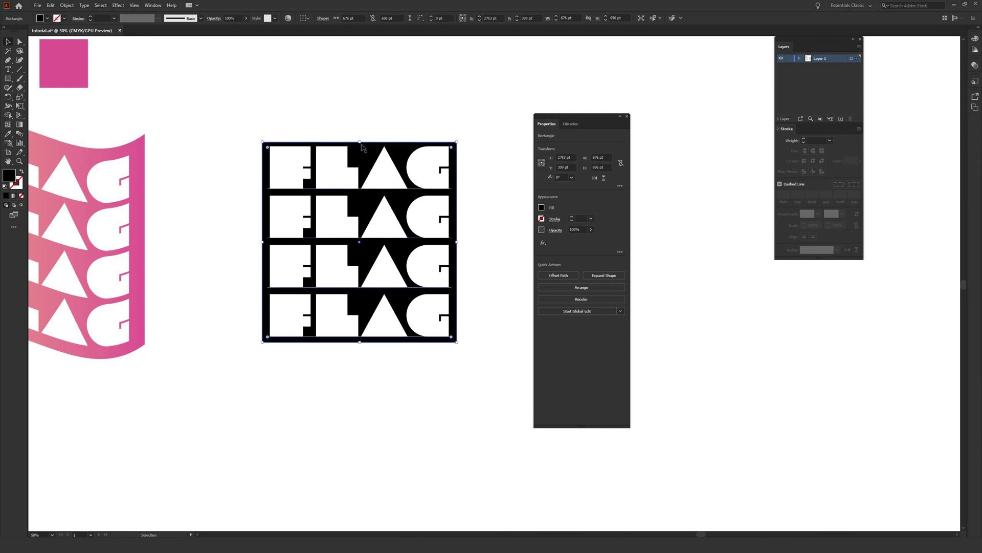
{"action": "left_click_drag", "start_coordinate": [364, 141], "coordinate": [364, 138]}
{"action": "left_click", "coordinate": [377, 108]}
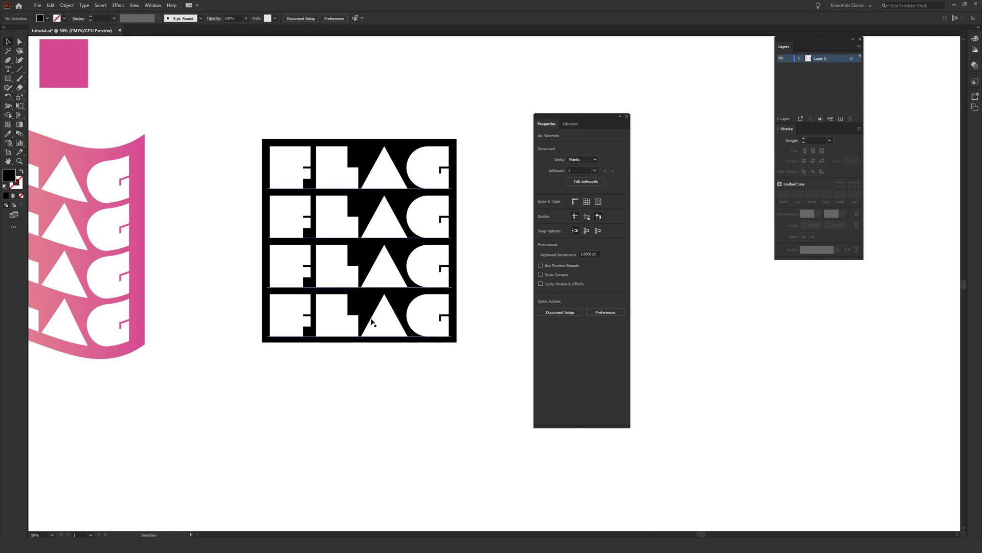
Convert the white FLAG text to outlines with Create Outlines.
{"action": "left_click", "coordinate": [378, 184]}
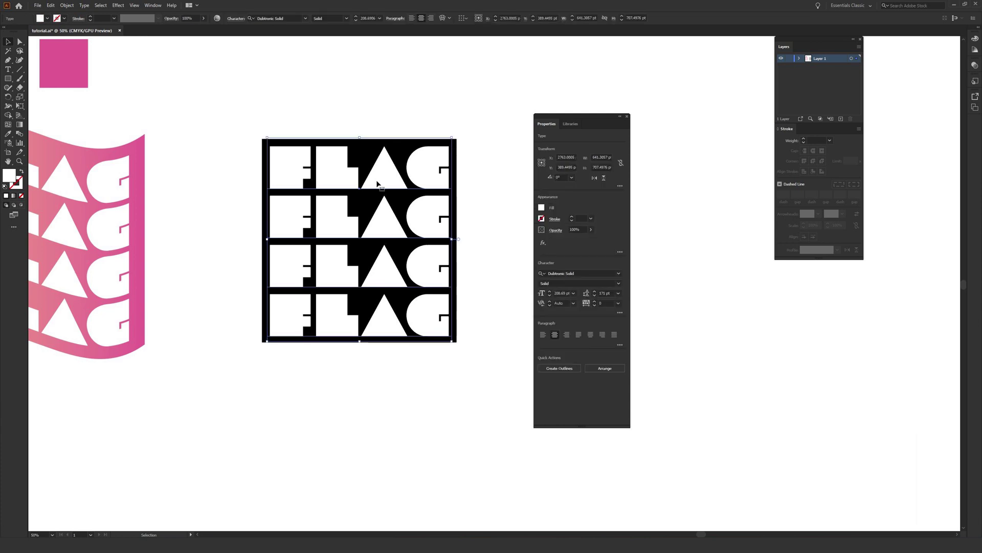
{"action": "right_click", "coordinate": [378, 184]}
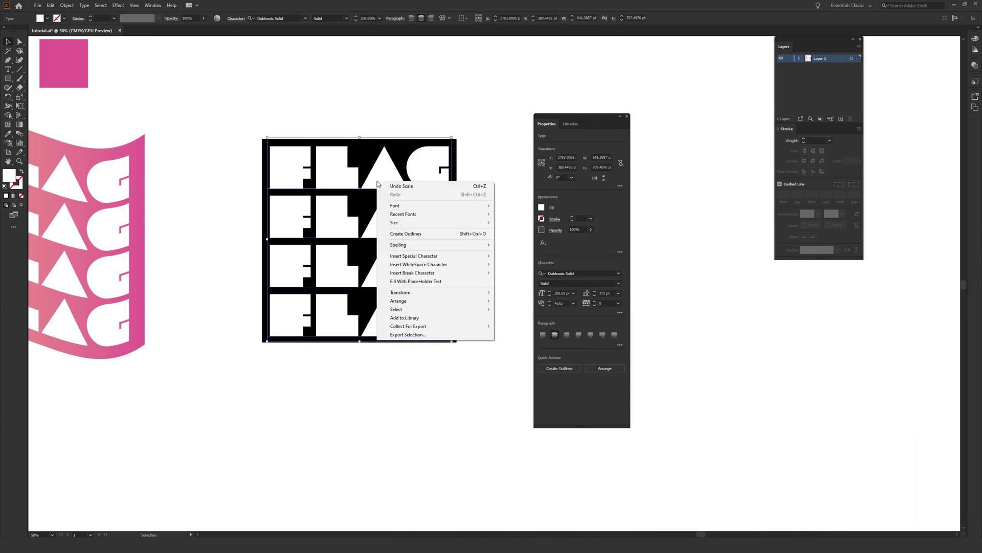
{"action": "left_click", "coordinate": [407, 235]}
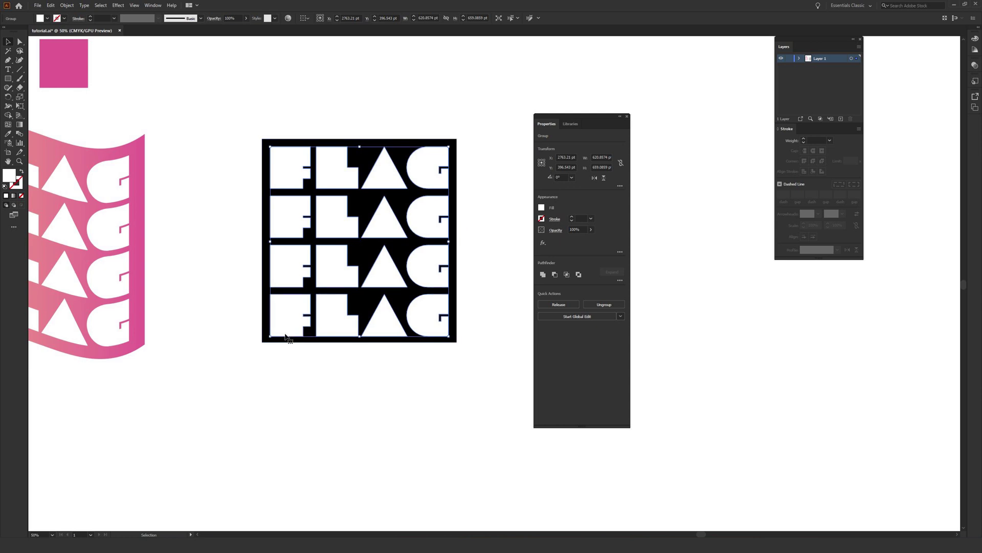
{"action": "key", "text": "ctrl+z"}
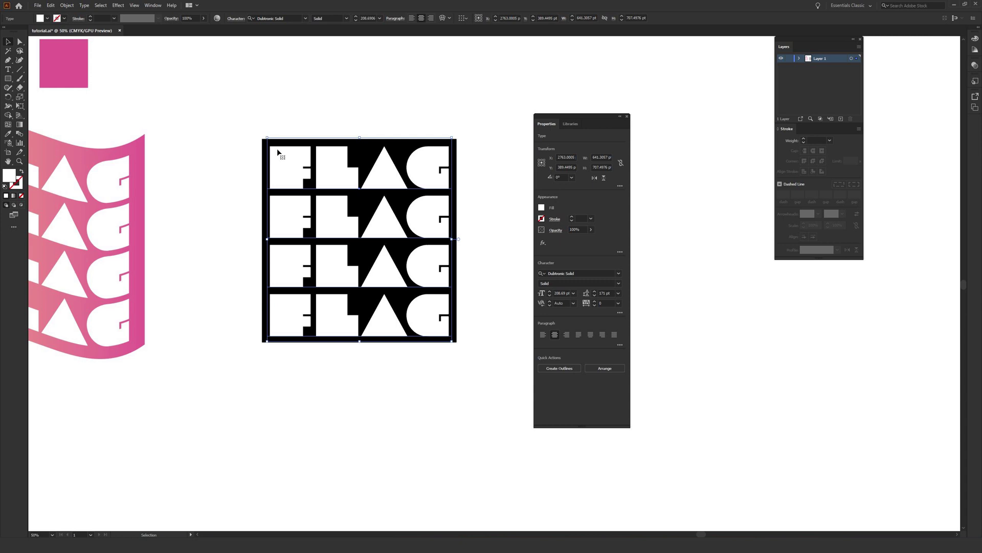
{"action": "right_click", "coordinate": [328, 166]}
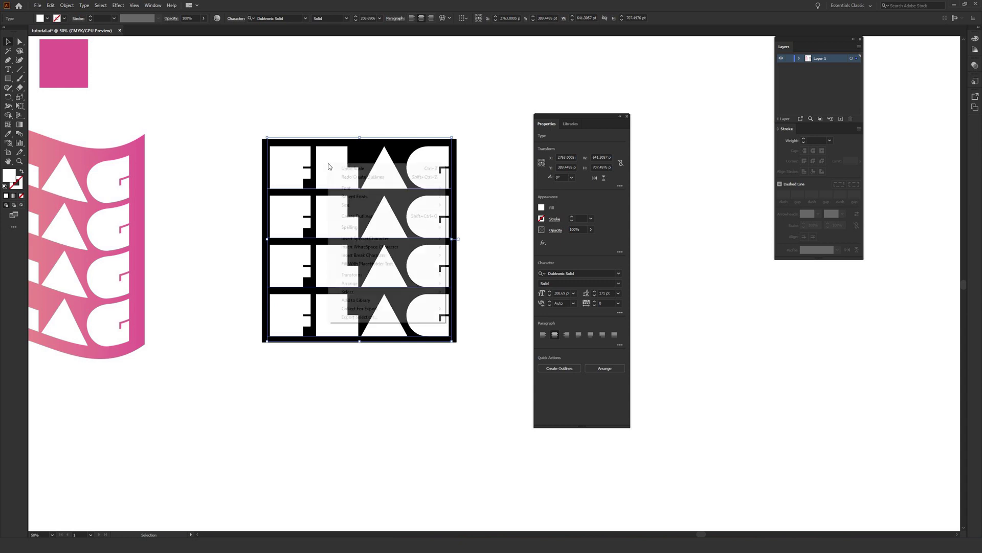
{"action": "left_click", "coordinate": [370, 220]}
{"action": "left_click", "coordinate": [245, 97]}
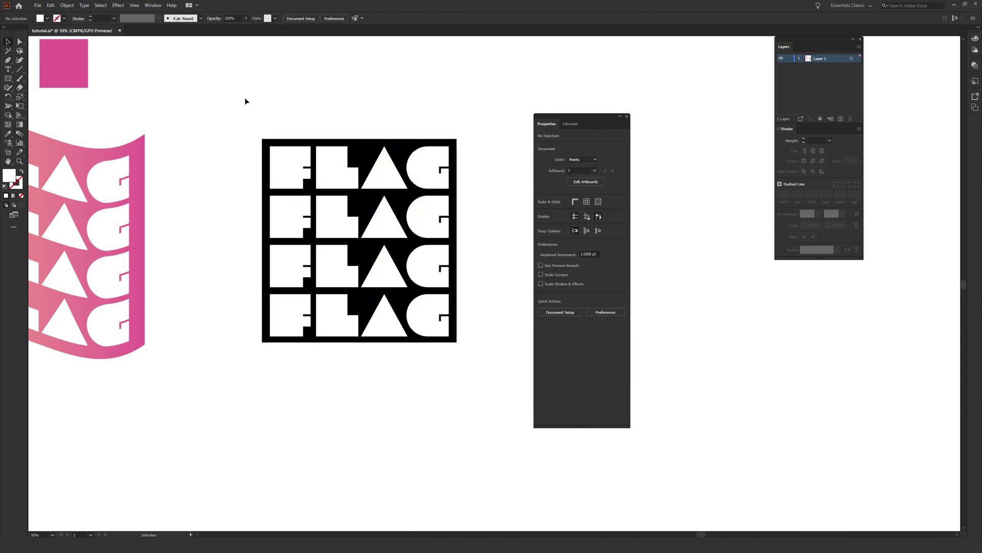
{"action": "left_click", "coordinate": [7, 43]}
Select the FLAG lettering and black rectangle and align them horizontal and vertical centre.
{"action": "left_click_drag", "start_coordinate": [226, 96], "coordinate": [503, 381]}
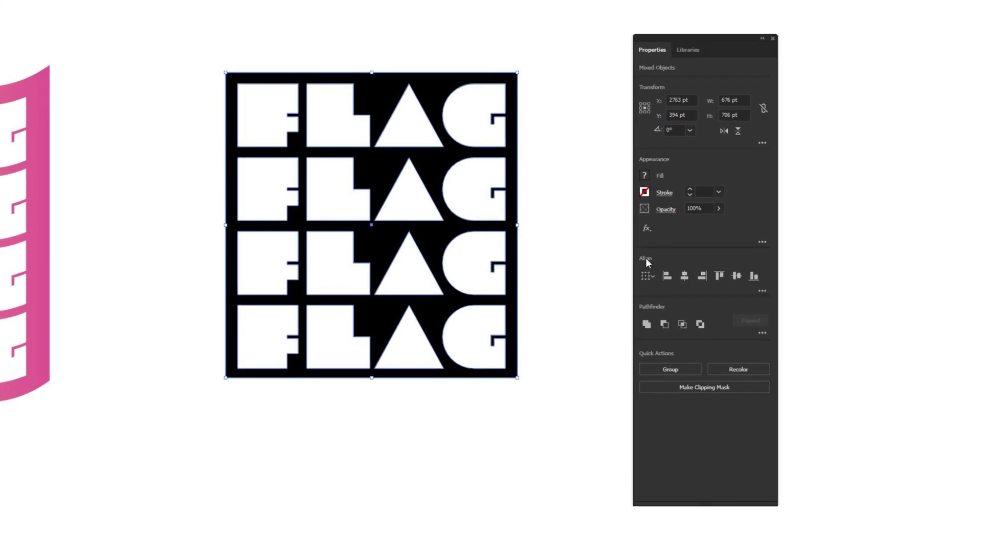
{"action": "left_click", "coordinate": [685, 278]}
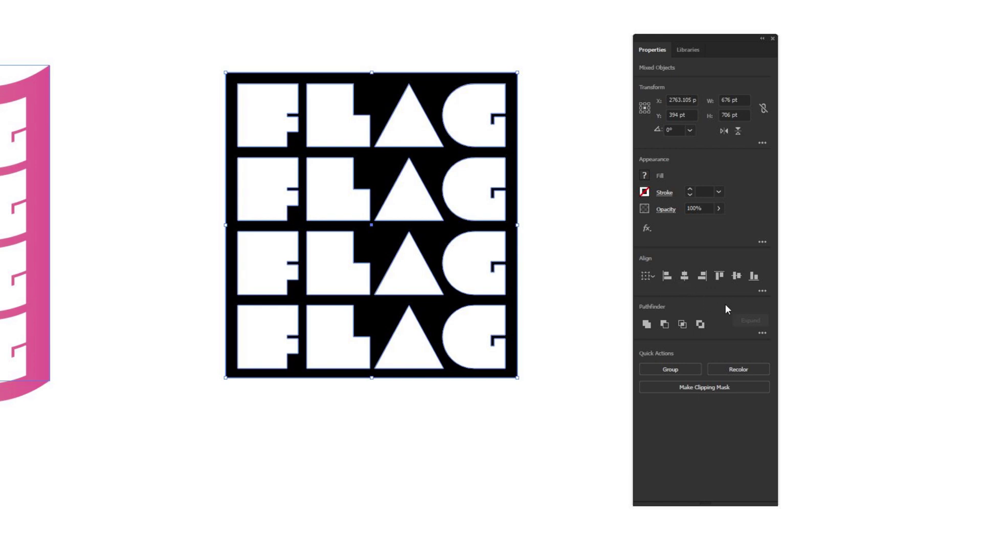
{"action": "left_click", "coordinate": [736, 276]}
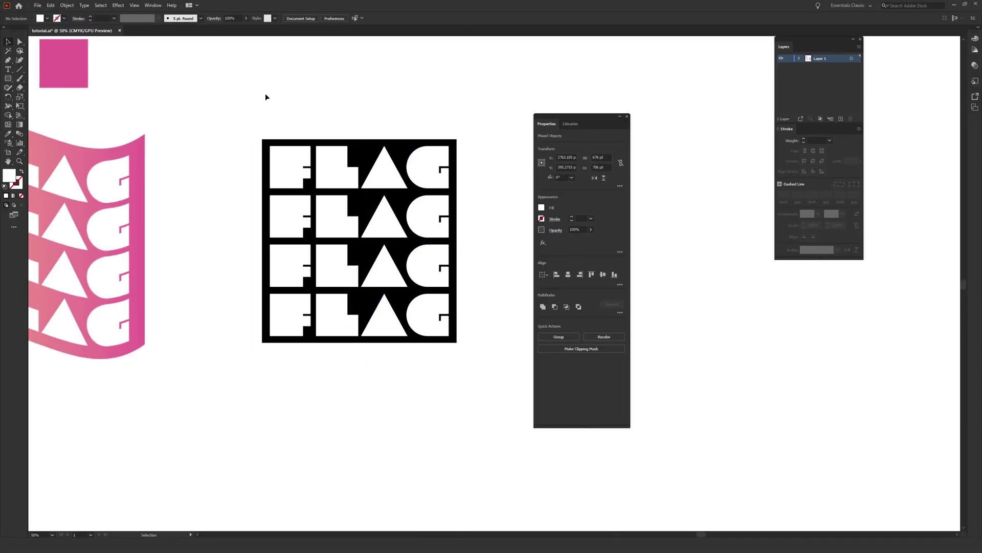
{"action": "left_click", "coordinate": [231, 6]}
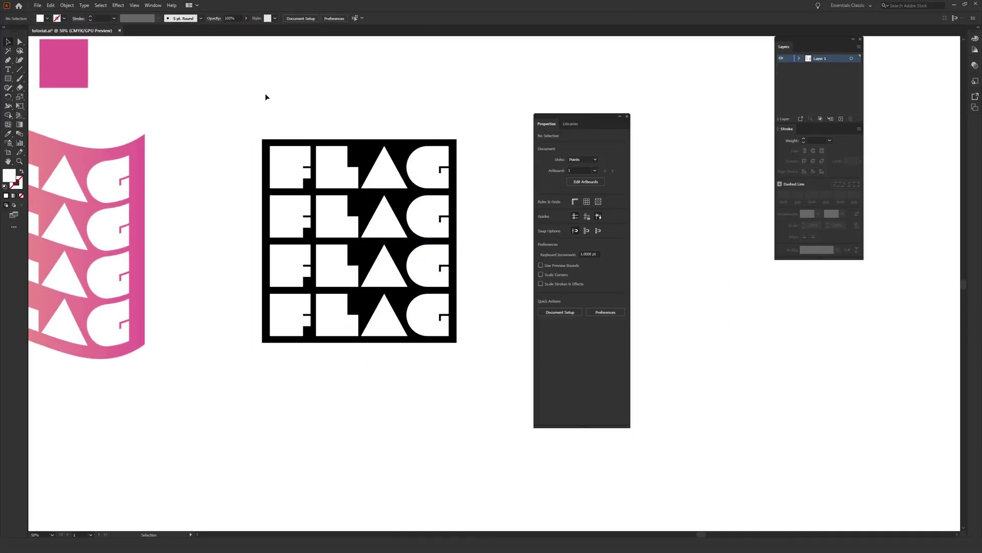
Alt-drag copies of the peach and pink squares above the black FLAG artwork.
{"action": "left_click_drag", "start_coordinate": [265, 100], "coordinate": [417, 166]}
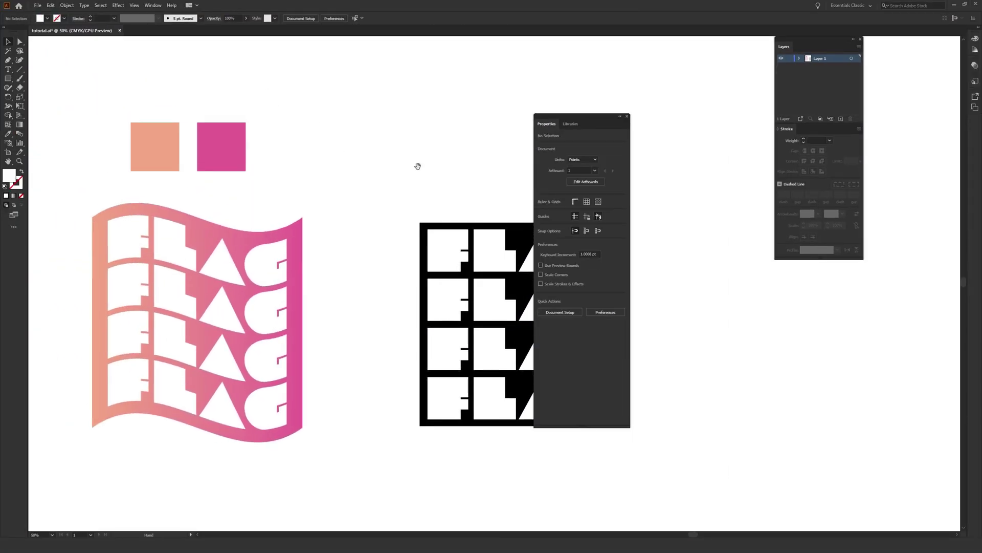
{"action": "left_click_drag", "start_coordinate": [346, 233], "coordinate": [365, 196]}
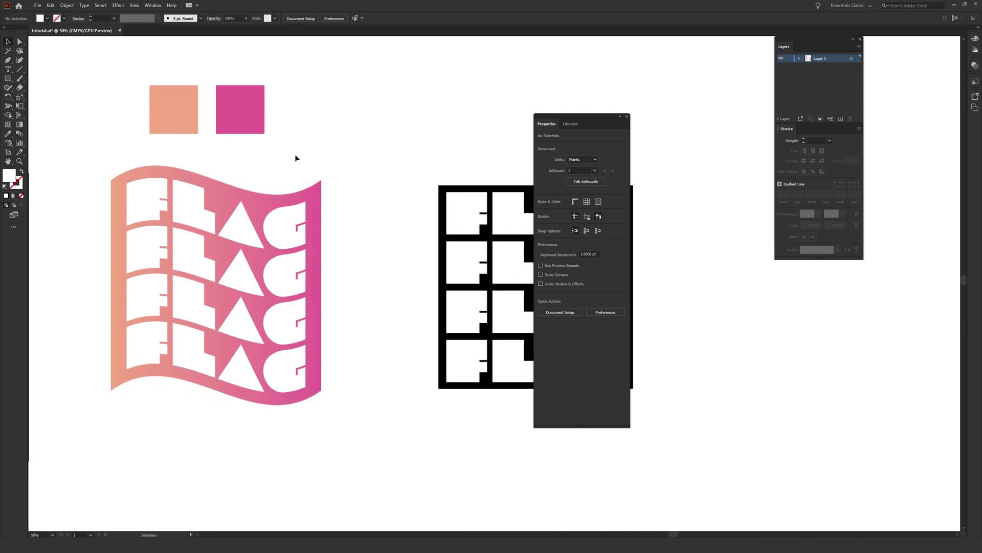
{"action": "left_click_drag", "start_coordinate": [124, 71], "coordinate": [307, 143]}
{"action": "left_click_drag", "start_coordinate": [241, 126], "coordinate": [395, 128]}
{"action": "left_click", "coordinate": [349, 158]}
{"action": "left_click", "coordinate": [330, 120]}
{"action": "left_click", "coordinate": [415, 126]}
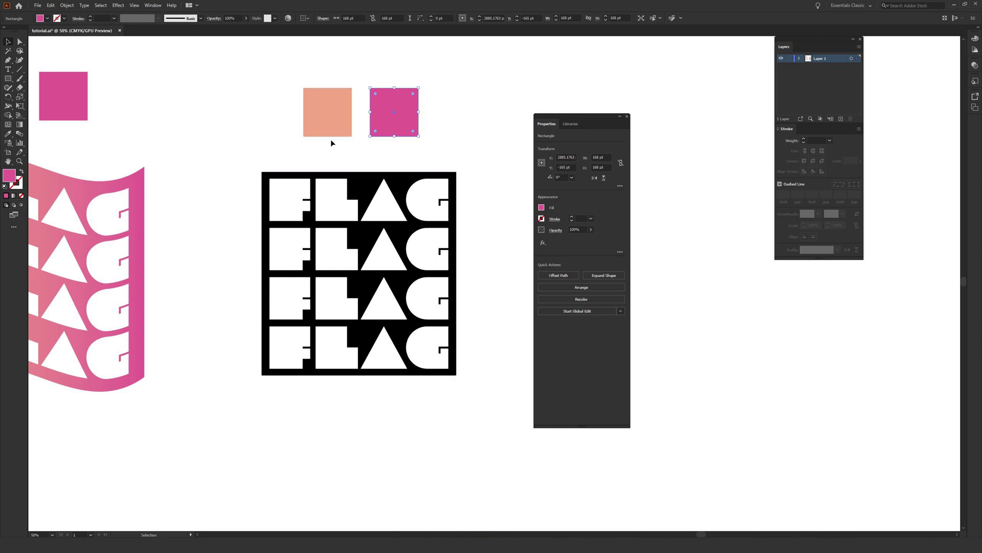
{"action": "left_click", "coordinate": [440, 176]}
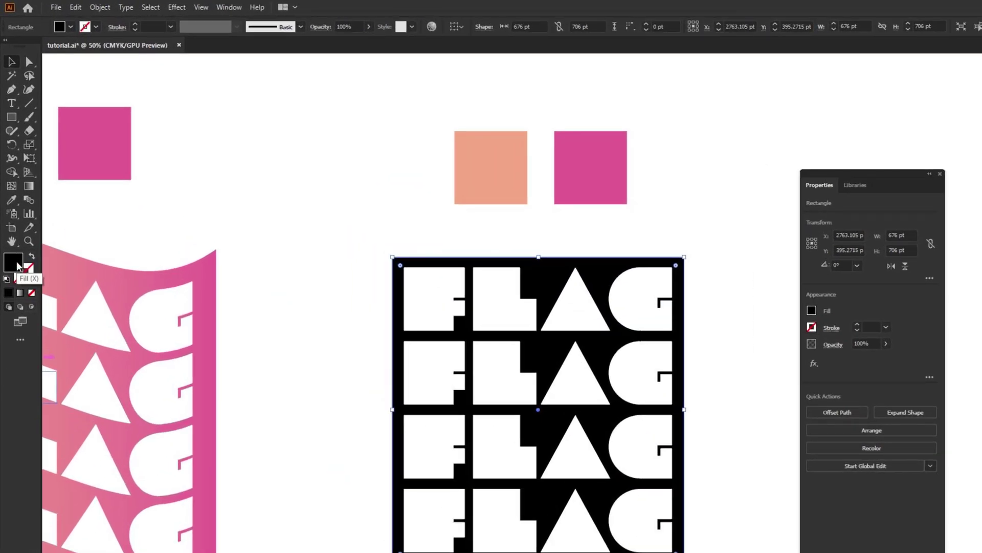
Fill the FLAG rectangle with a white-to-black linear gradient and float the Gradient panel nearby.
{"action": "left_click", "coordinate": [20, 292]}
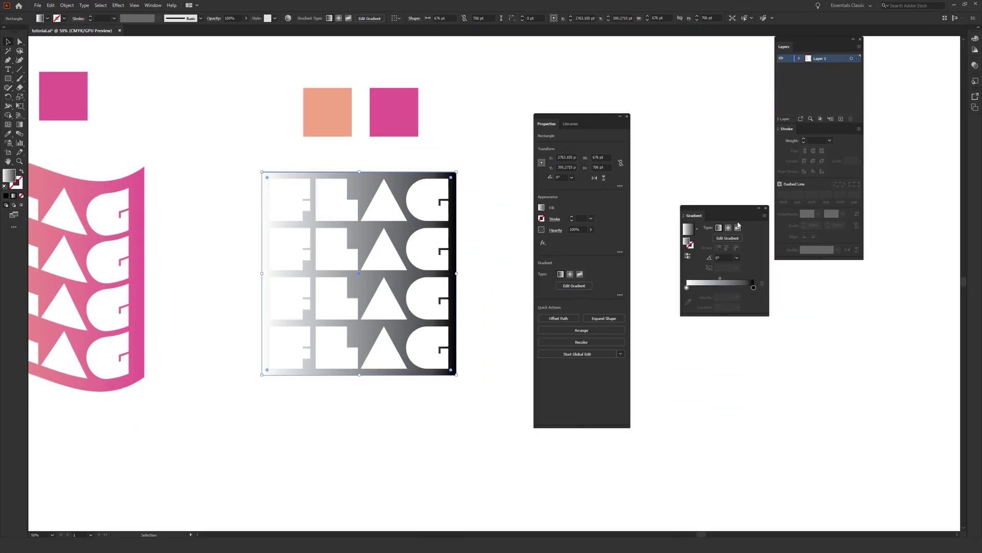
{"action": "left_click_drag", "start_coordinate": [722, 215], "coordinate": [481, 212]}
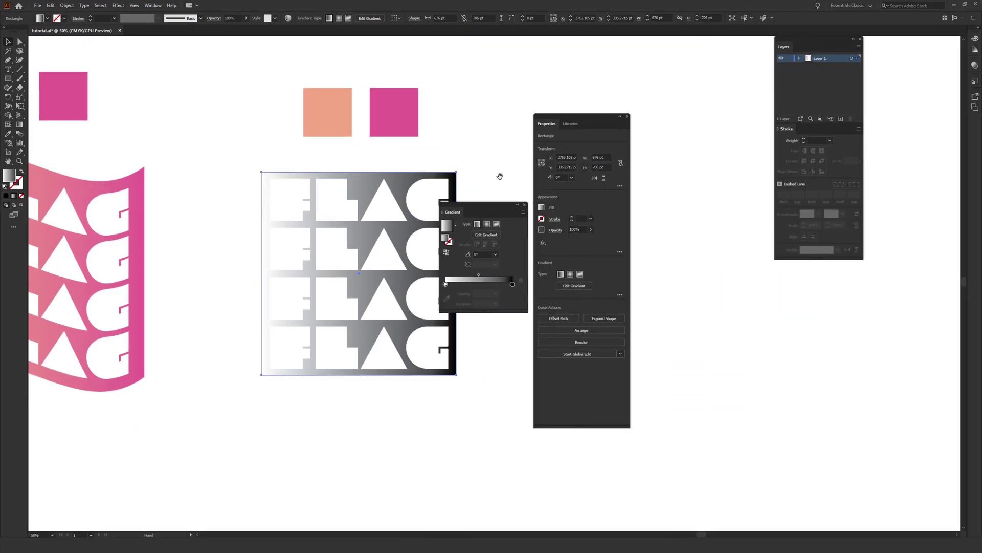
{"action": "left_click_drag", "start_coordinate": [500, 176], "coordinate": [465, 171]}
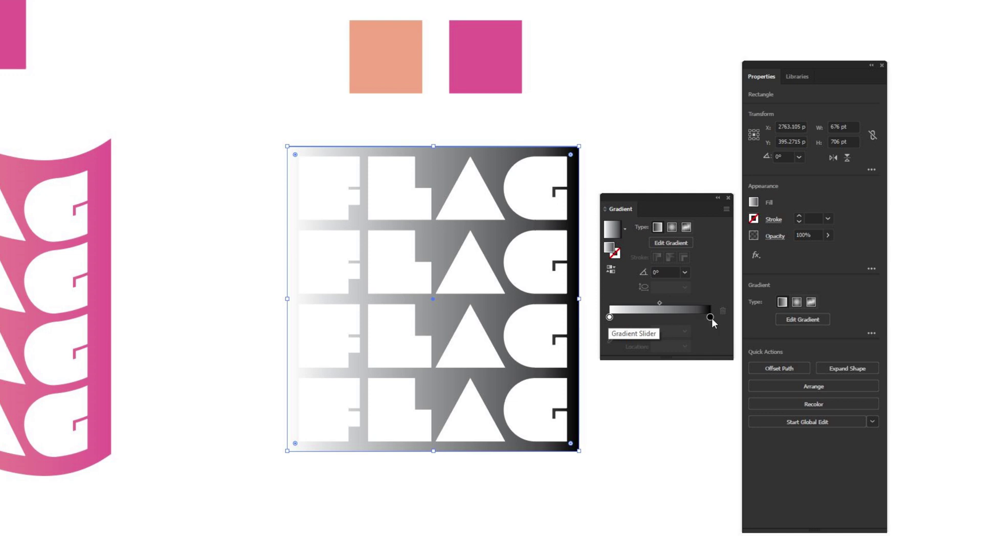
Set the gradient's left stop to the peach colour sampled from the peach square.
{"action": "left_click", "coordinate": [610, 317]}
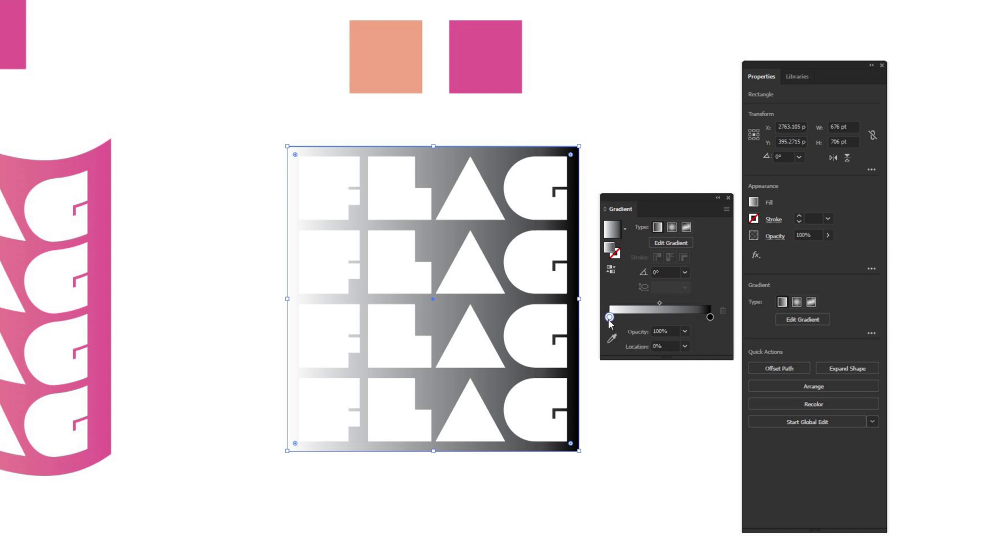
{"action": "double_click", "coordinate": [610, 317]}
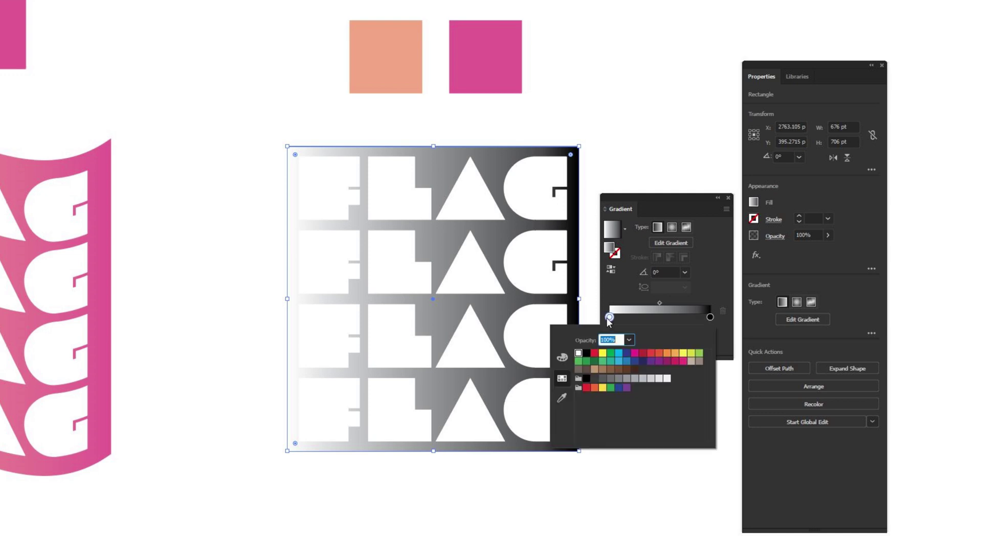
{"action": "left_click", "coordinate": [595, 353]}
{"action": "left_click", "coordinate": [635, 352]}
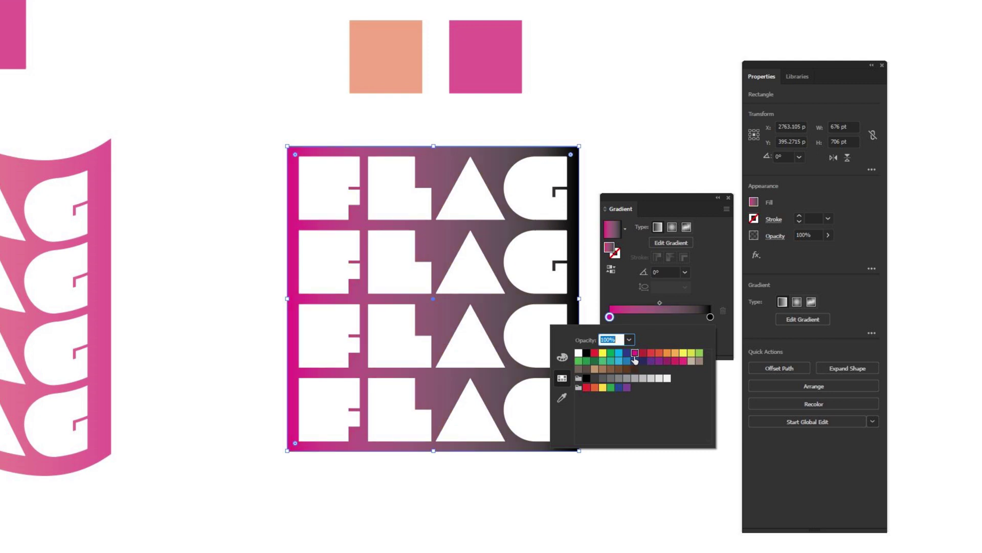
{"action": "left_click", "coordinate": [620, 369]}
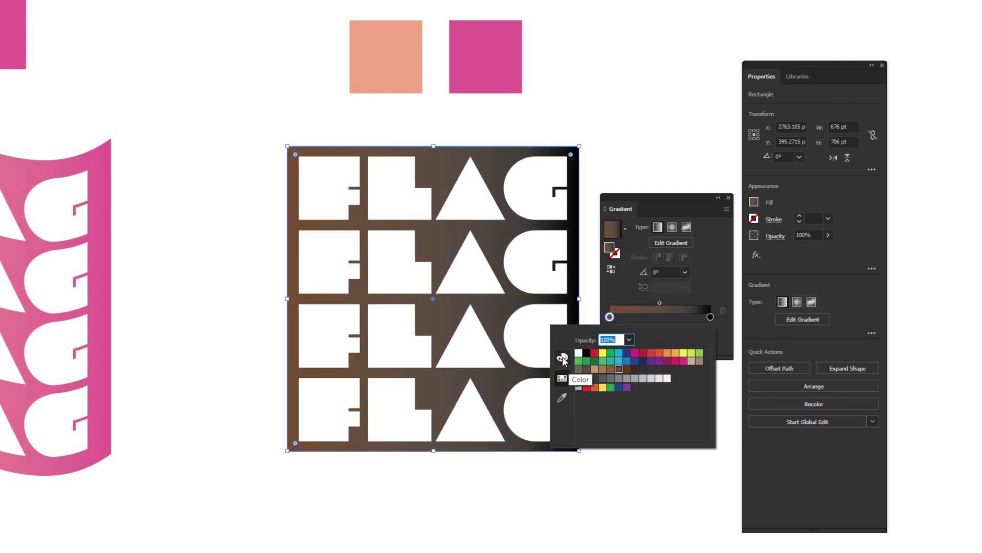
{"action": "left_click", "coordinate": [563, 359]}
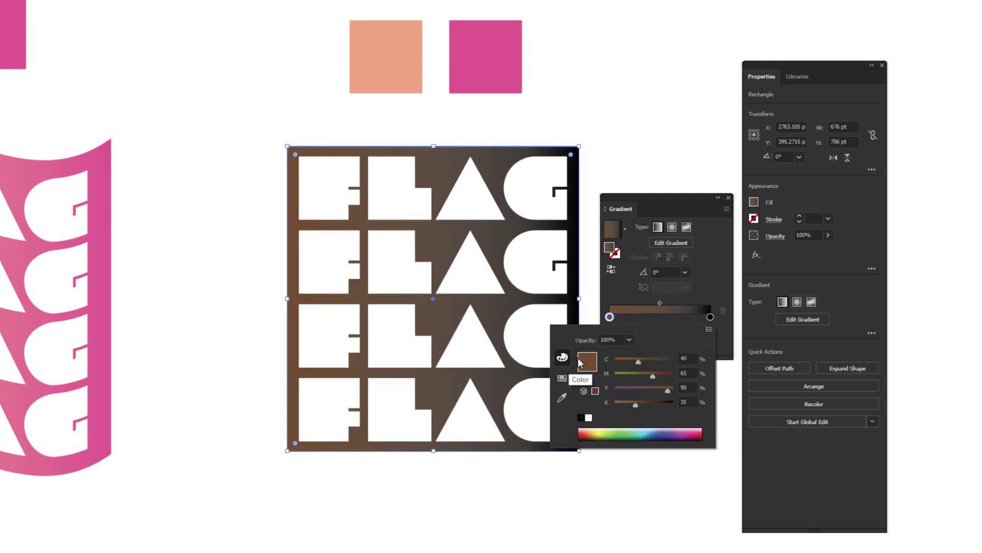
{"action": "left_click_drag", "start_coordinate": [623, 433], "coordinate": [695, 432]}
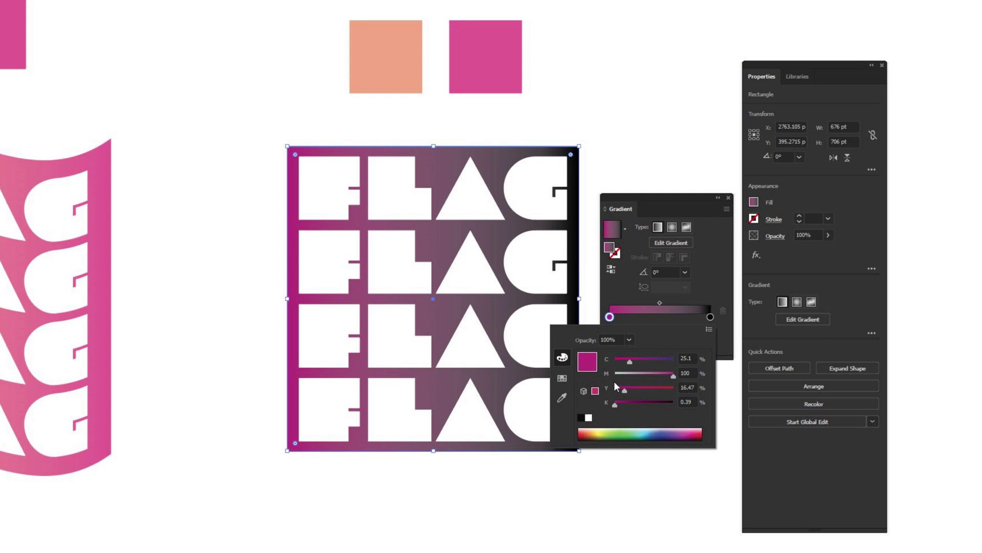
{"action": "left_click", "coordinate": [562, 397]}
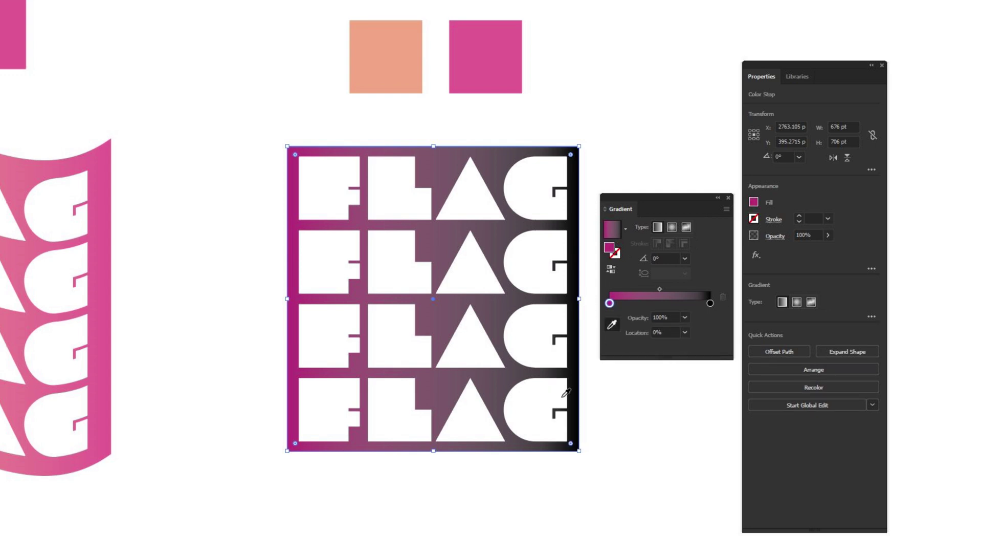
{"action": "left_click", "coordinate": [396, 52]}
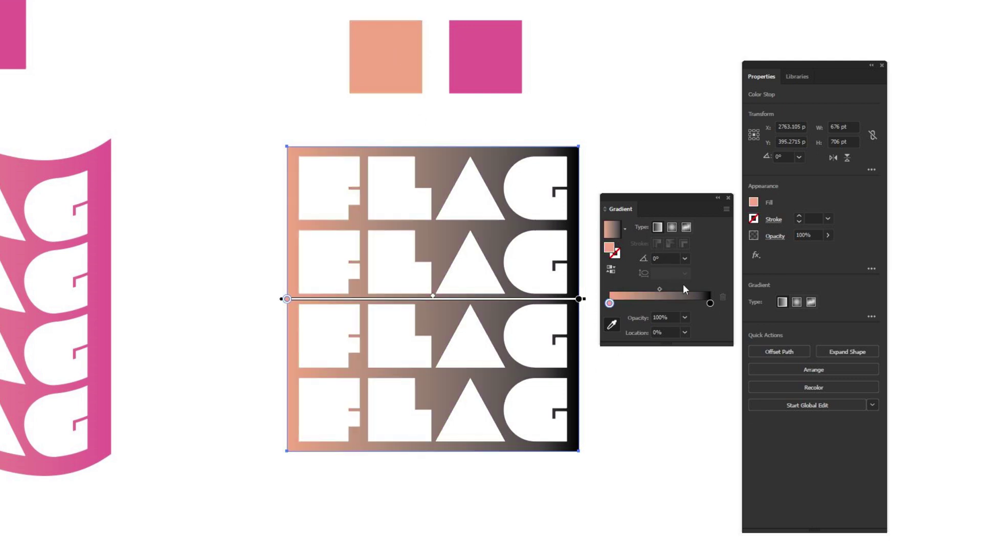
Set the gradient's right stop to the magenta-pink sampled from the pink square.
{"action": "double_click", "coordinate": [710, 303]}
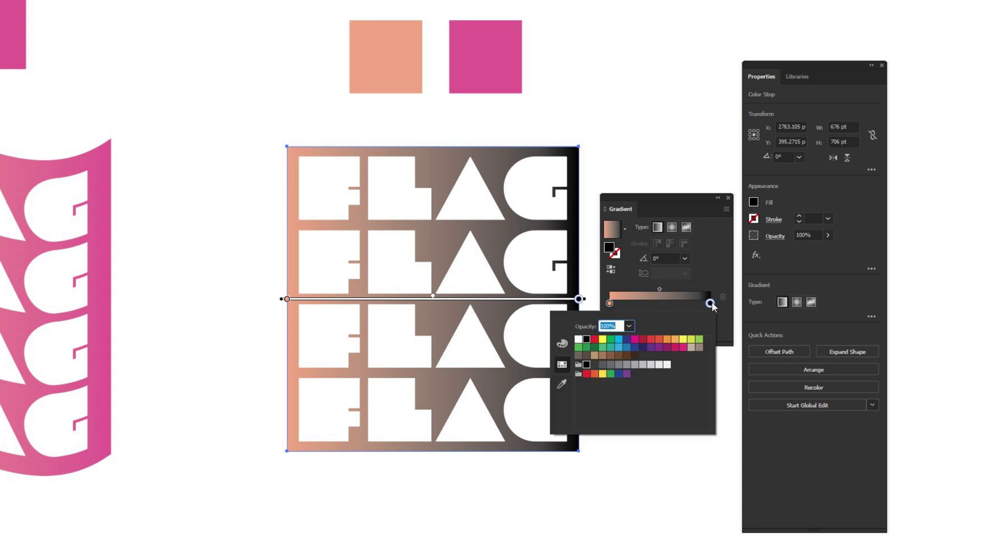
{"action": "left_click", "coordinate": [564, 383]}
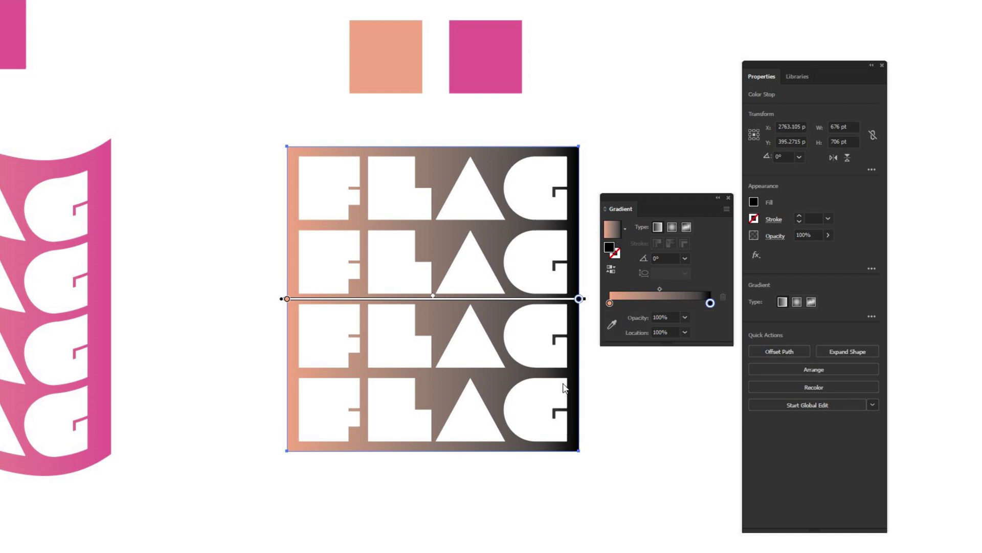
{"action": "left_click", "coordinate": [488, 52]}
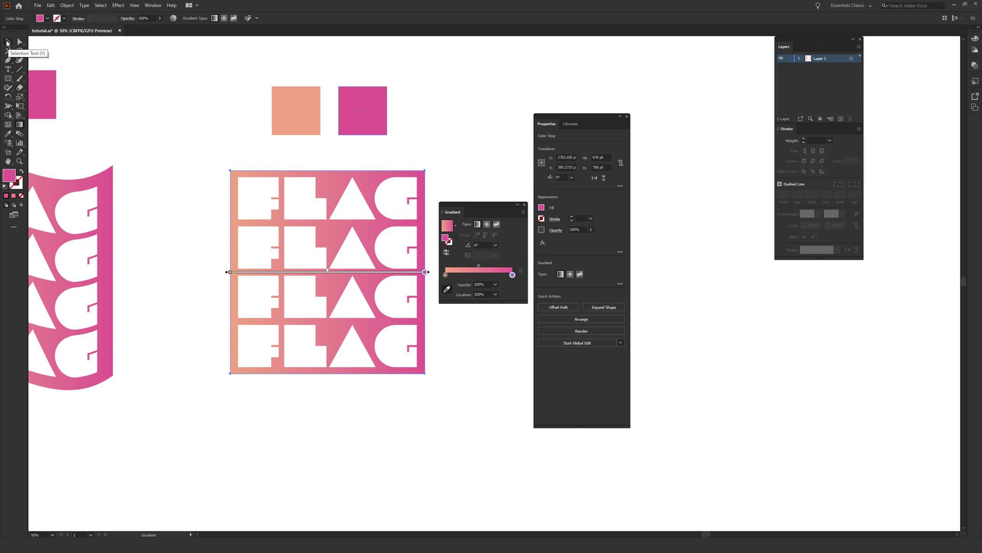
{"action": "left_click", "coordinate": [7, 43]}
Close the Gradient panel, marquee-select the FLAG lettering and rectangle, and group them with Ctrl+G.
{"action": "left_click", "coordinate": [183, 104]}
{"action": "left_click_drag", "start_coordinate": [382, 251], "coordinate": [361, 245]}
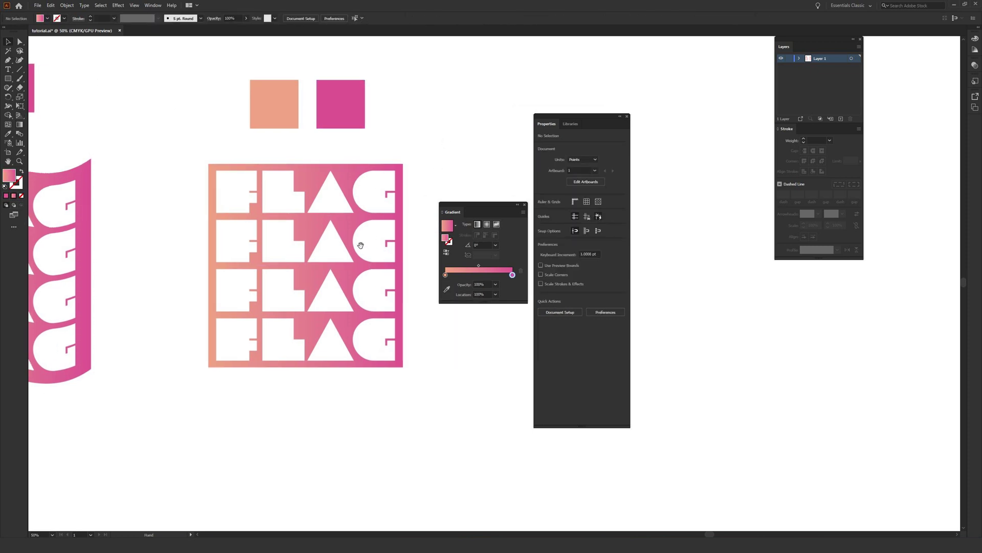
{"action": "left_click", "coordinate": [525, 205]}
{"action": "left_click_drag", "start_coordinate": [420, 198], "coordinate": [469, 217]}
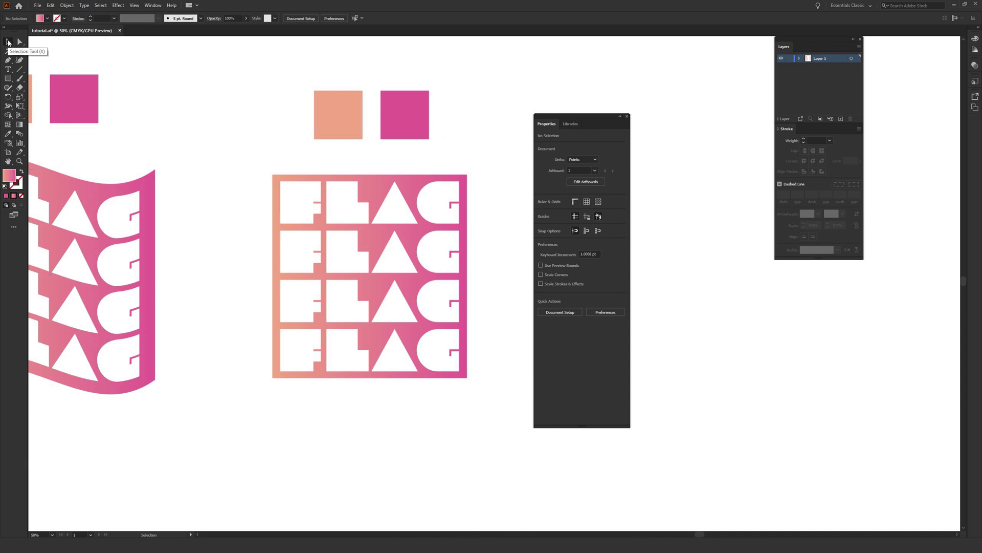
{"action": "left_click_drag", "start_coordinate": [249, 162], "coordinate": [497, 409]}
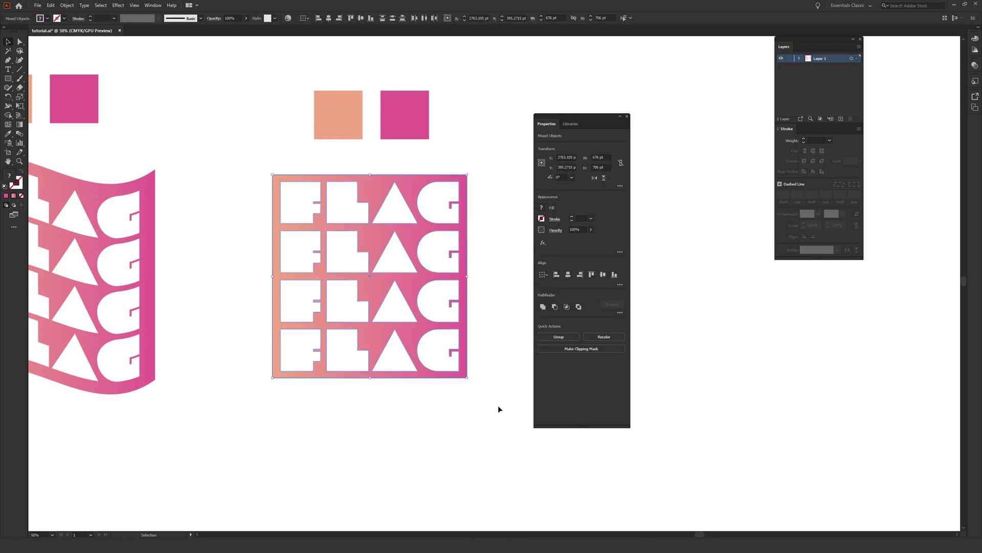
{"action": "key", "text": "a"}
{"action": "key", "text": "ctrl+g"}
{"action": "key", "text": "v"}
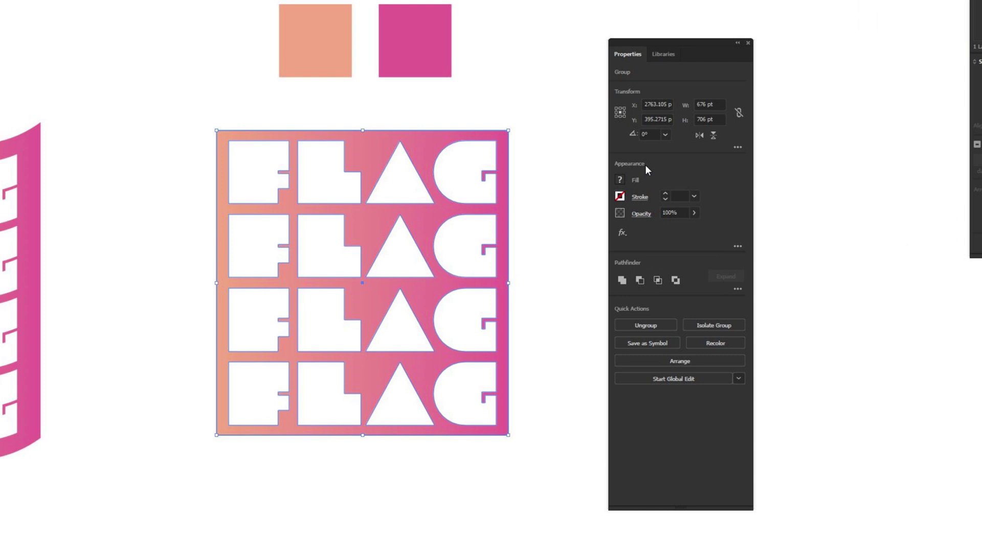
Apply a horizontal Flag warp with 16% bend to the FLAG group, Preview on.
{"action": "left_click", "coordinate": [622, 232]}
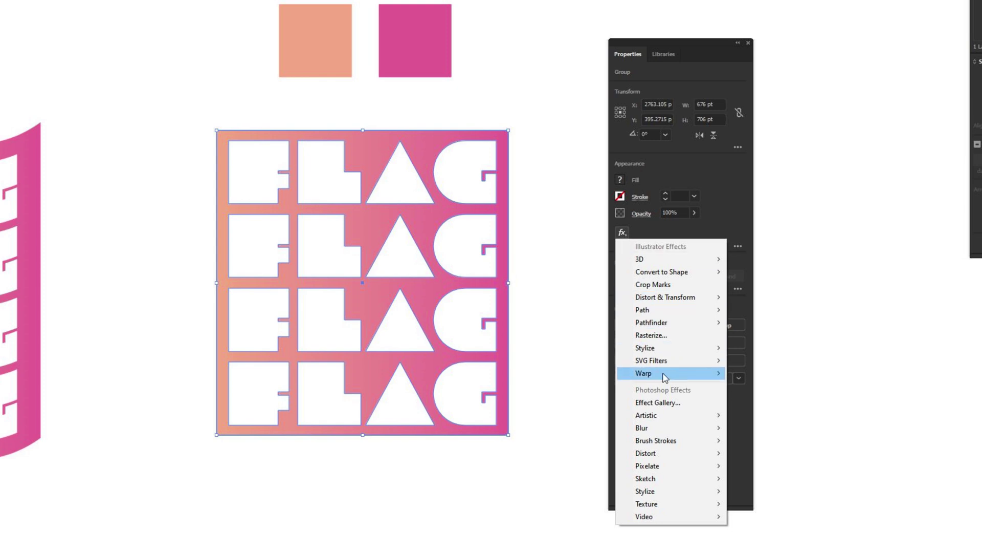
{"action": "mouse_move", "coordinate": [665, 377]}
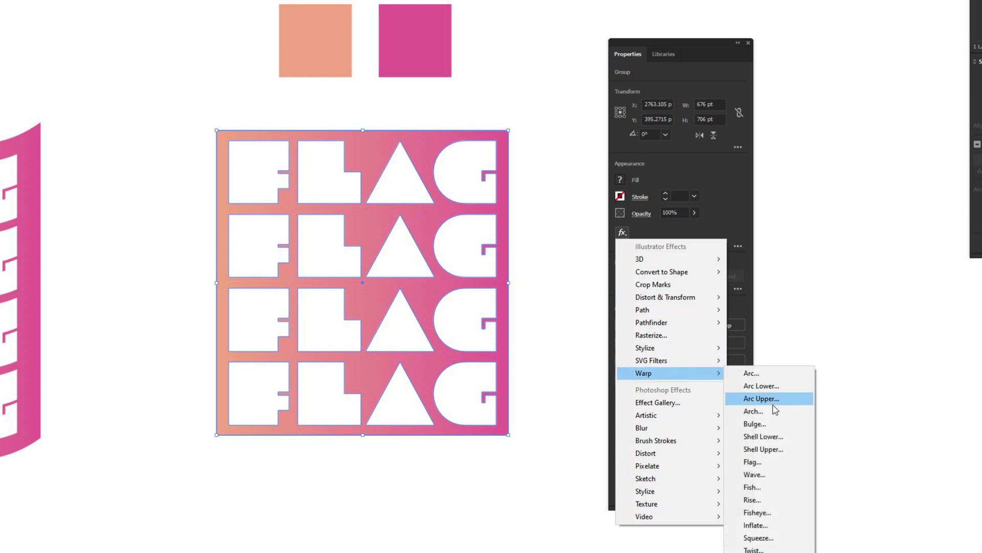
{"action": "left_click", "coordinate": [760, 463]}
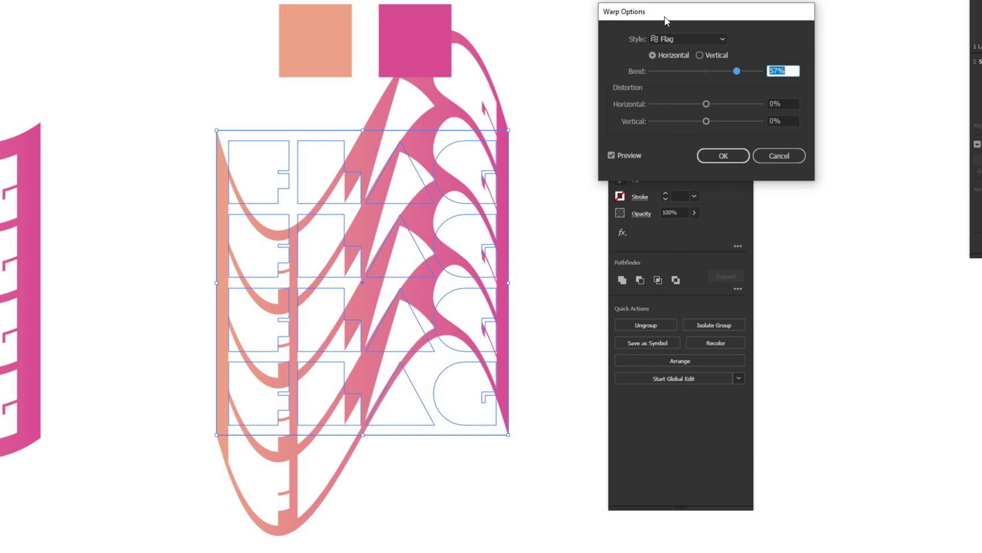
{"action": "left_click_drag", "start_coordinate": [664, 18], "coordinate": [632, 170]}
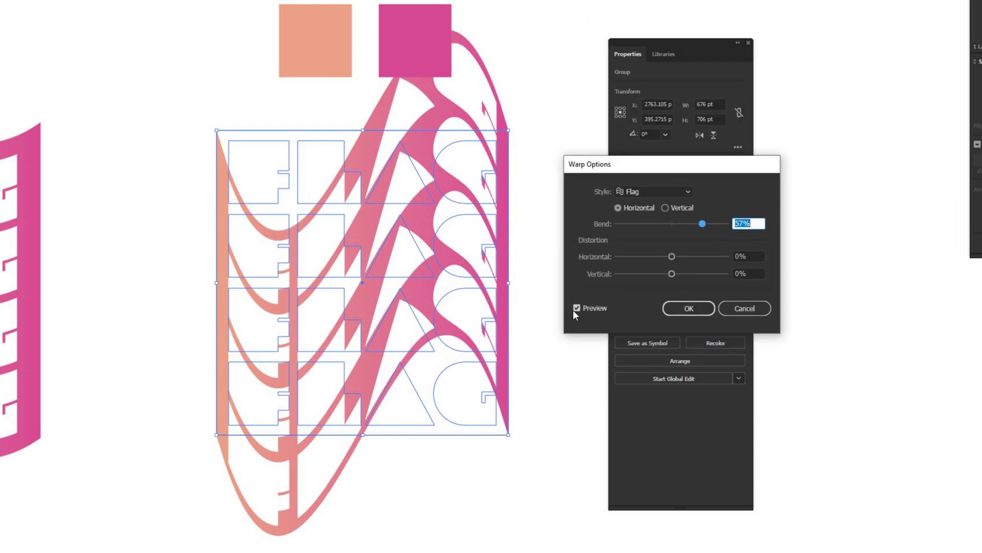
{"action": "left_click", "coordinate": [573, 309]}
{"action": "left_click", "coordinate": [661, 223]}
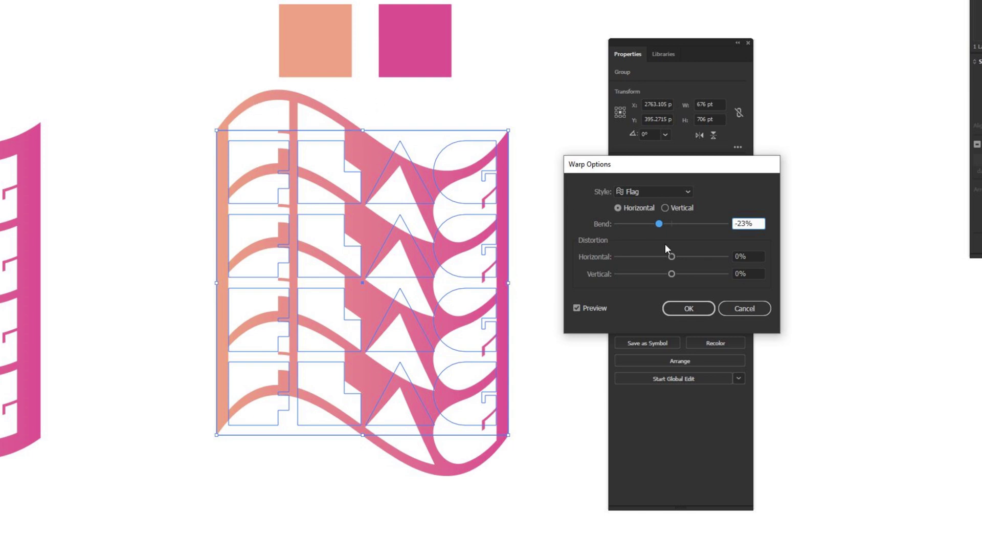
{"action": "left_click", "coordinate": [681, 224]}
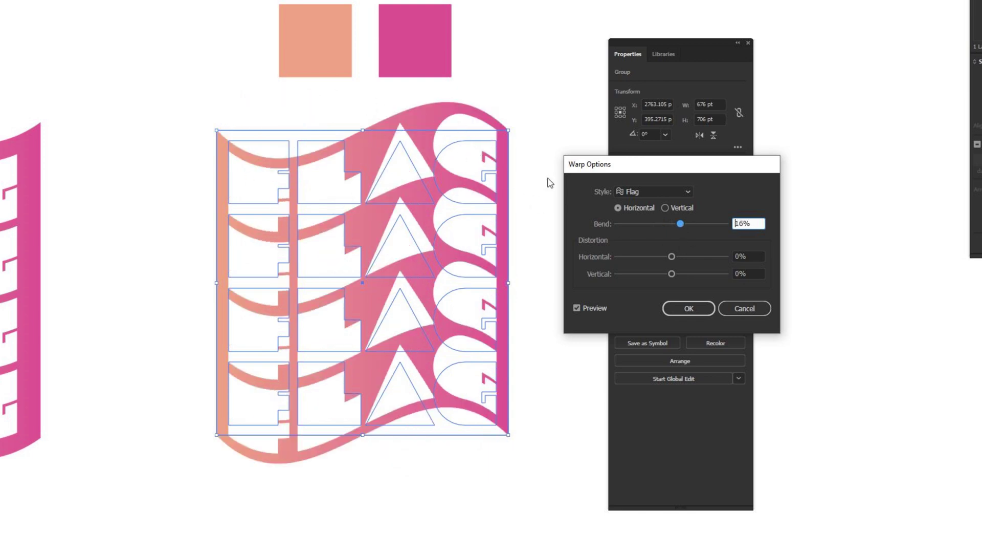
{"action": "left_click", "coordinate": [686, 307]}
{"action": "left_click", "coordinate": [876, 358]}
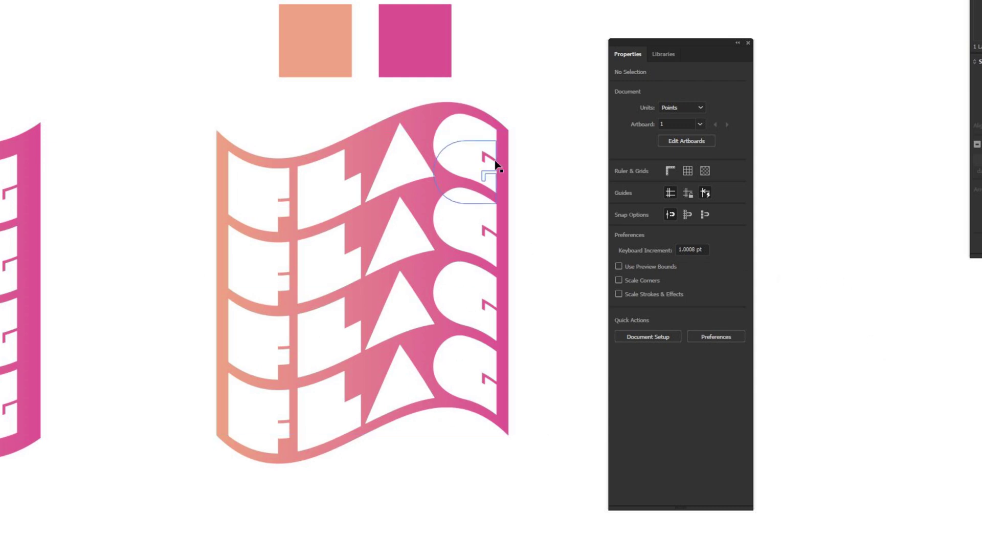
Change the Flag warp to a positive-bend Rise warp, then delete the Rise warp effect.
{"action": "left_click", "coordinate": [388, 235]}
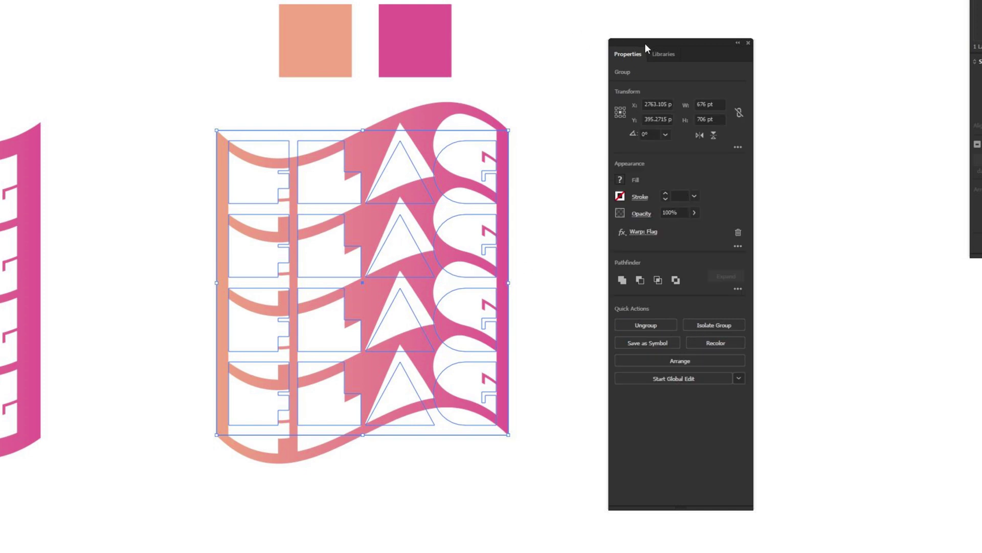
{"action": "left_click", "coordinate": [644, 234]}
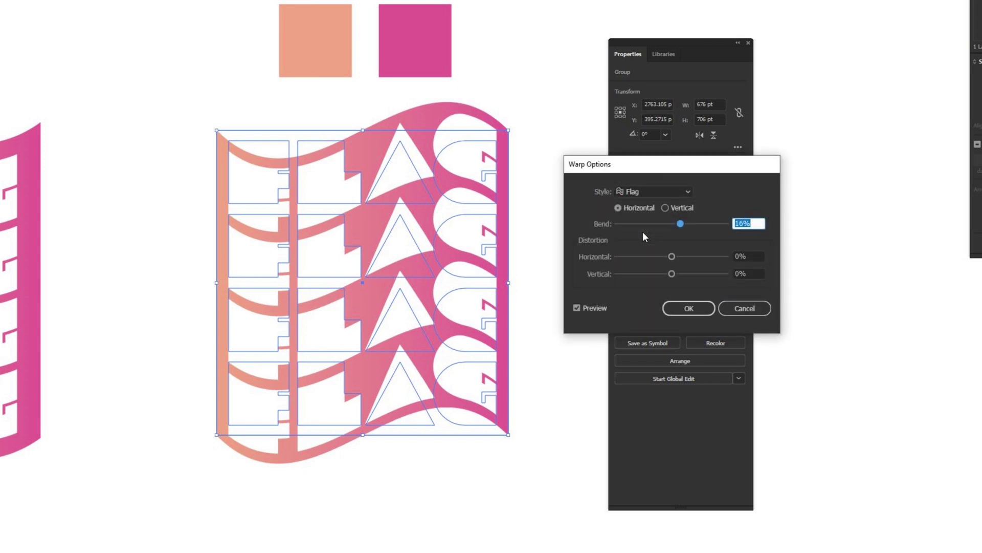
{"action": "left_click_drag", "start_coordinate": [681, 223], "coordinate": [661, 223]}
{"action": "left_click", "coordinate": [688, 191]}
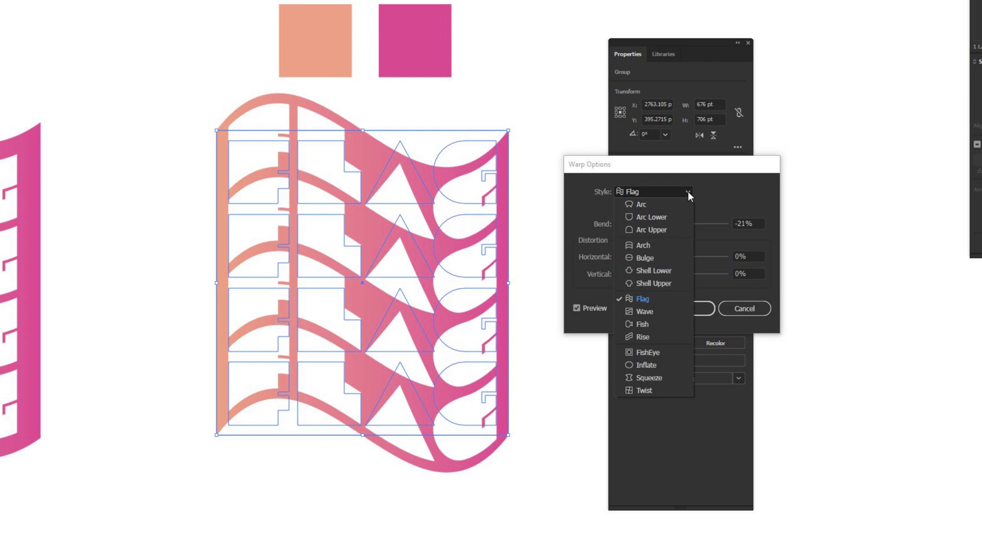
{"action": "left_click", "coordinate": [659, 337]}
{"action": "left_click_drag", "start_coordinate": [660, 223], "coordinate": [681, 226]}
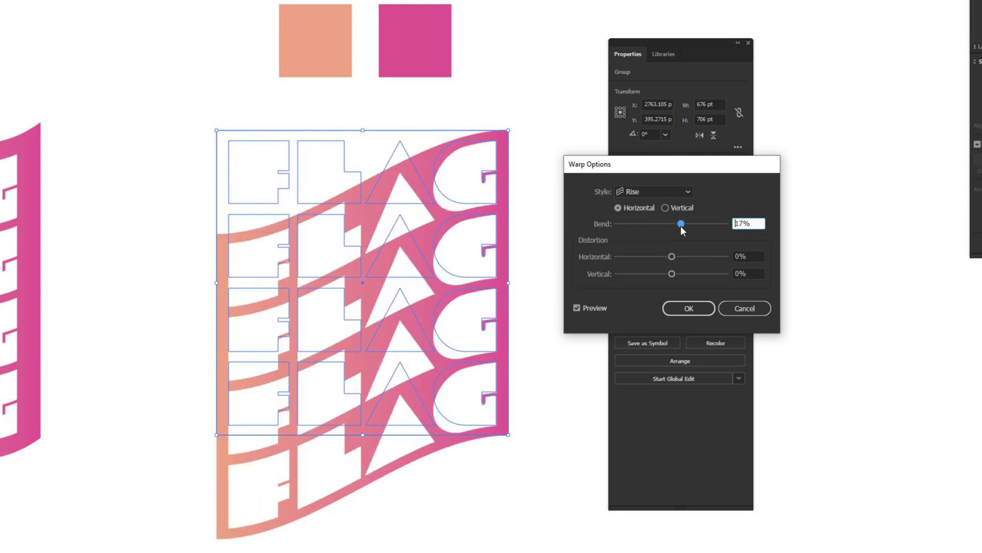
{"action": "left_click", "coordinate": [701, 310]}
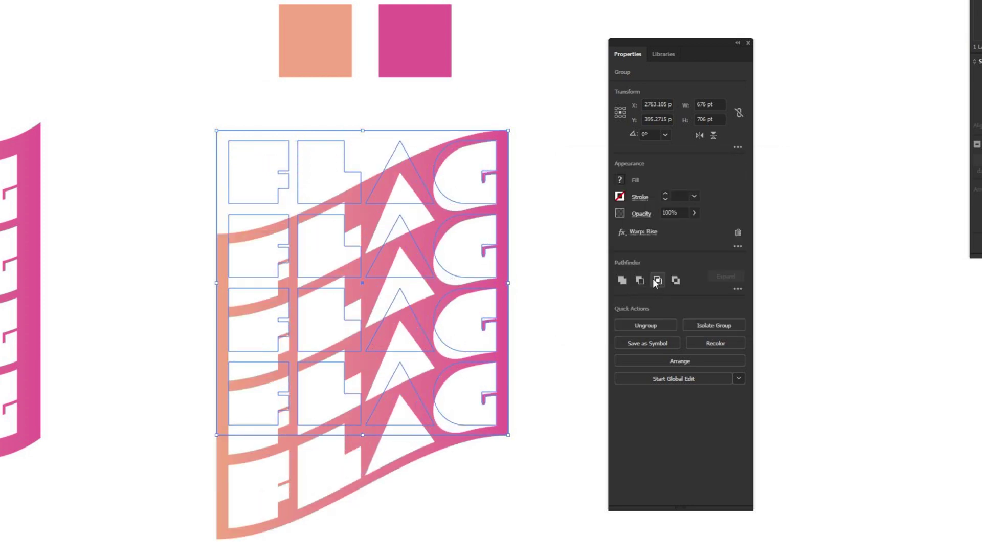
{"action": "left_click", "coordinate": [739, 232]}
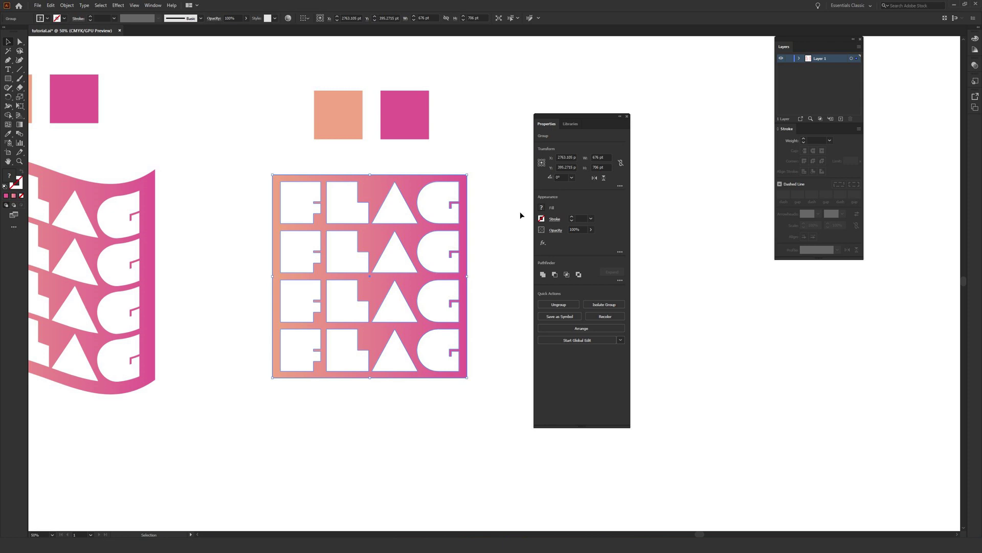
{"action": "left_click", "coordinate": [543, 243]}
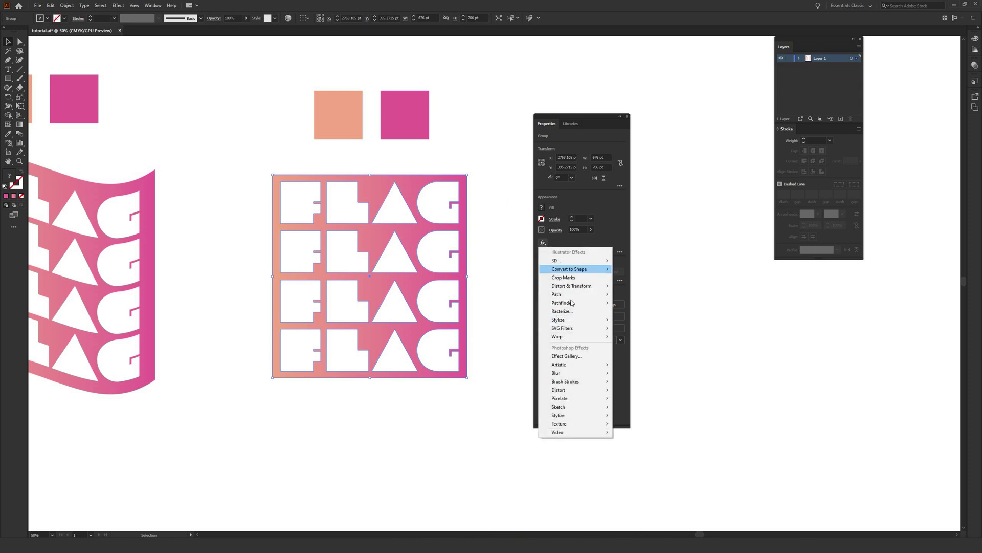
{"action": "mouse_move", "coordinate": [573, 338]}
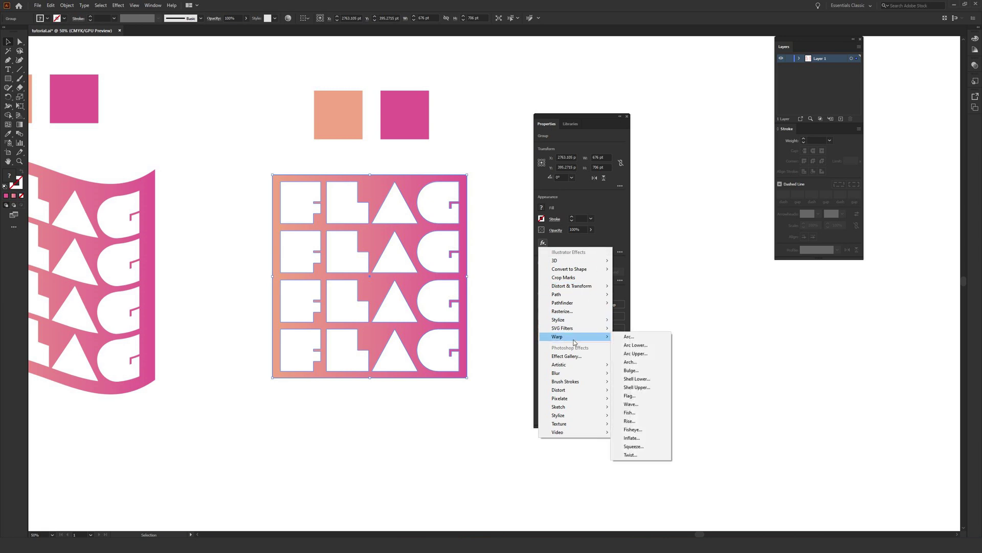
{"action": "left_click", "coordinate": [619, 216]}
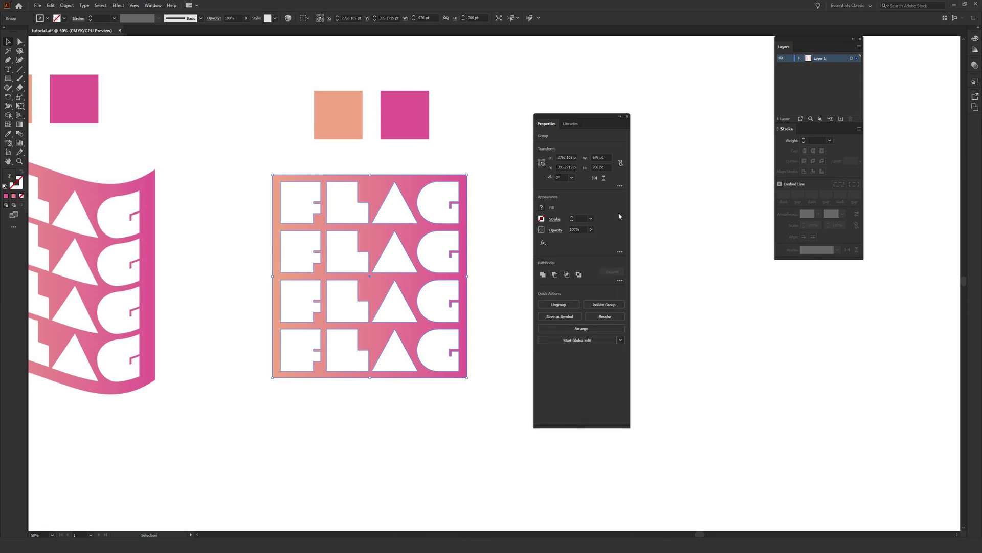
{"action": "left_click", "coordinate": [543, 243]}
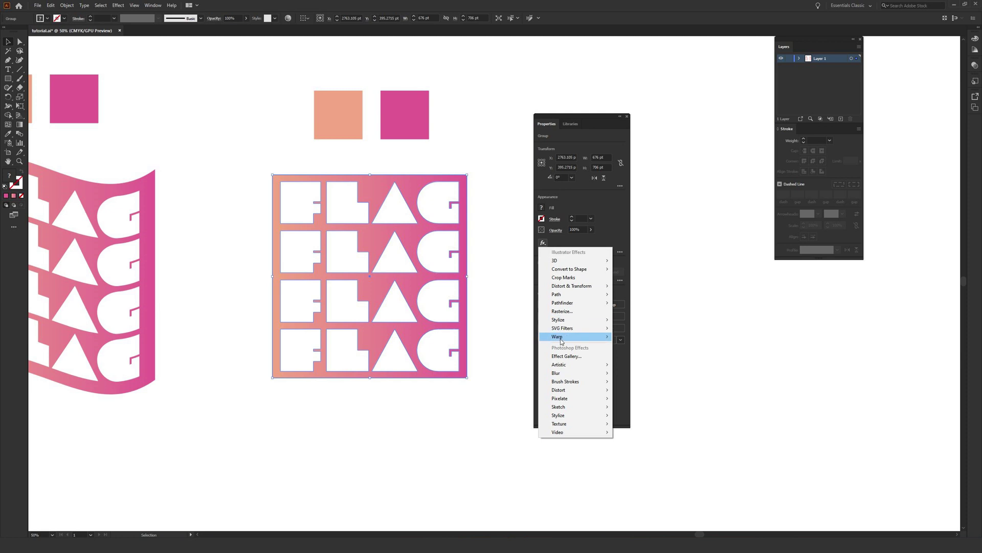
{"action": "mouse_move", "coordinate": [562, 338]}
{"action": "left_click", "coordinate": [629, 337]}
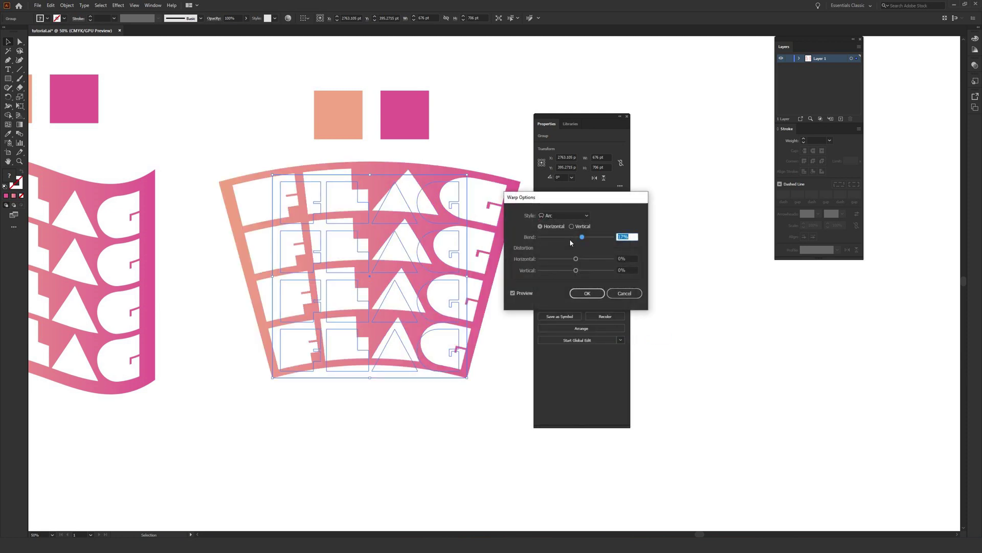
{"action": "type", "text": "39"}
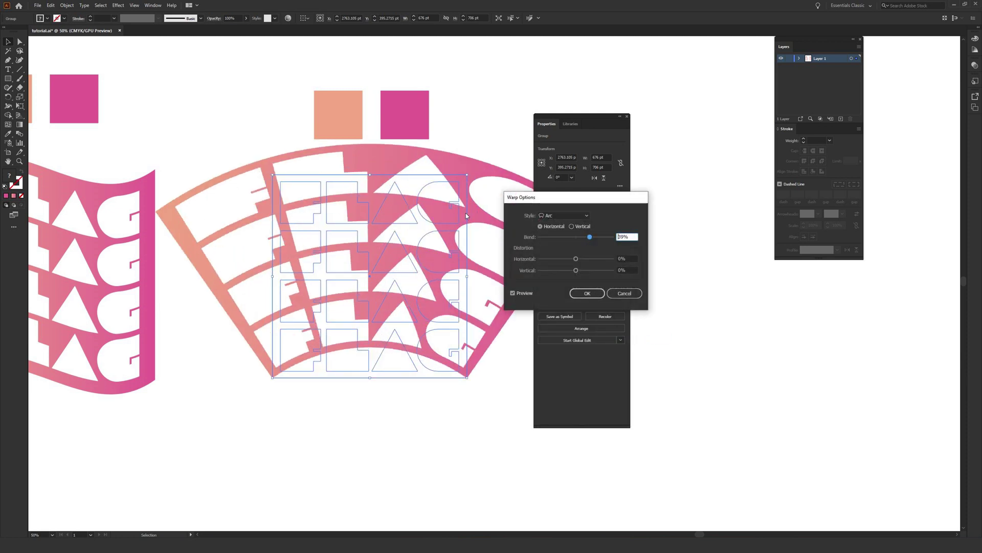
{"action": "left_click", "coordinate": [624, 293]}
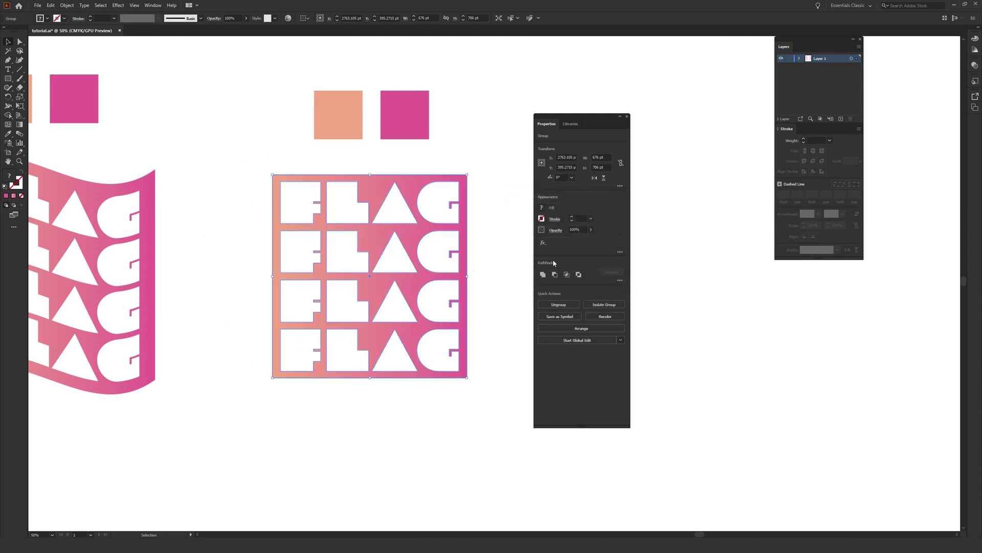